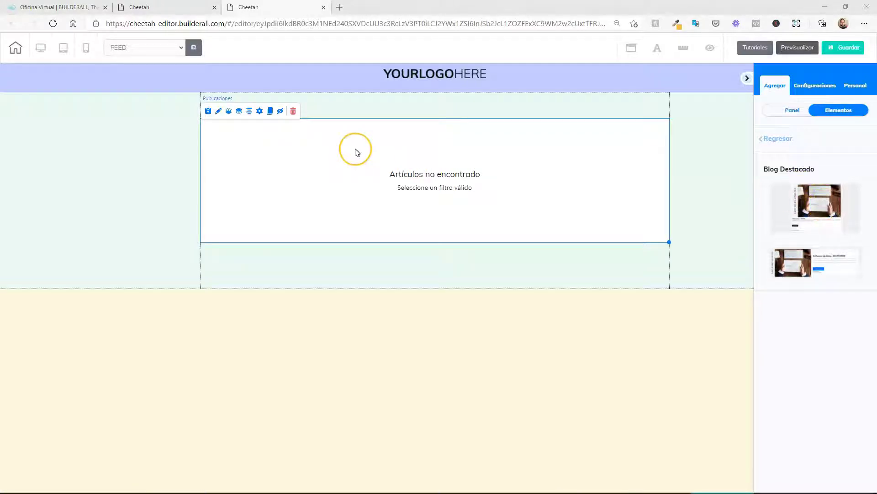
- Add a second horizontal Blog Destacado element to the yellow panel and align it below the existing one
{"action": "left_click_drag", "start_coordinate": [819, 268], "coordinate": [410, 392]}
{"action": "left_click_drag", "start_coordinate": [508, 376], "coordinate": [346, 348]}
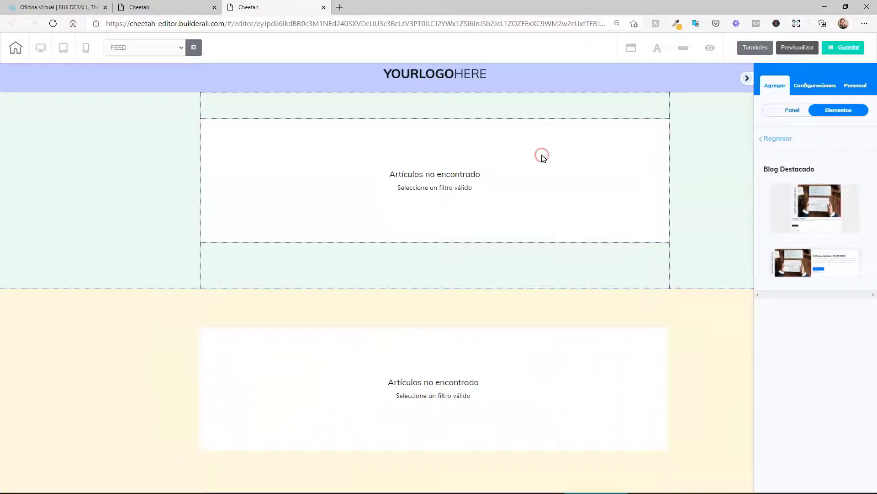
- Examine the upper posts element's size and color settings and its template configuration options
{"action": "left_click", "coordinate": [542, 157]}
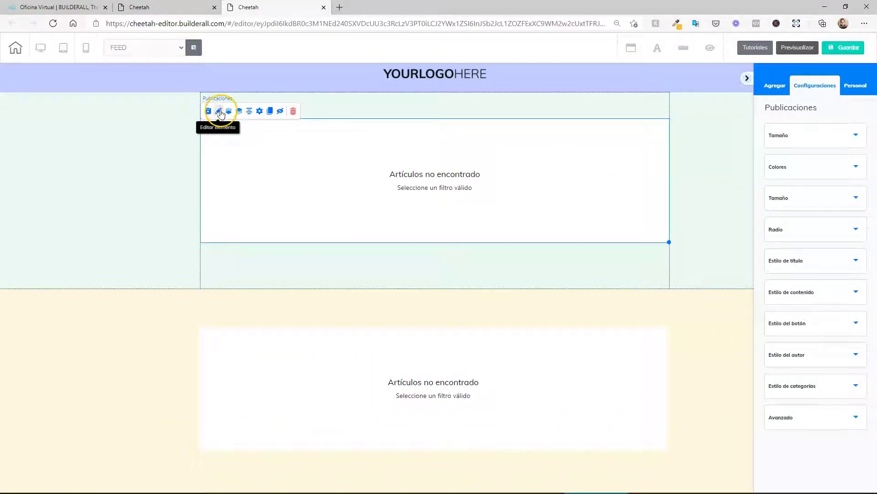
{"action": "left_click", "coordinate": [799, 135]}
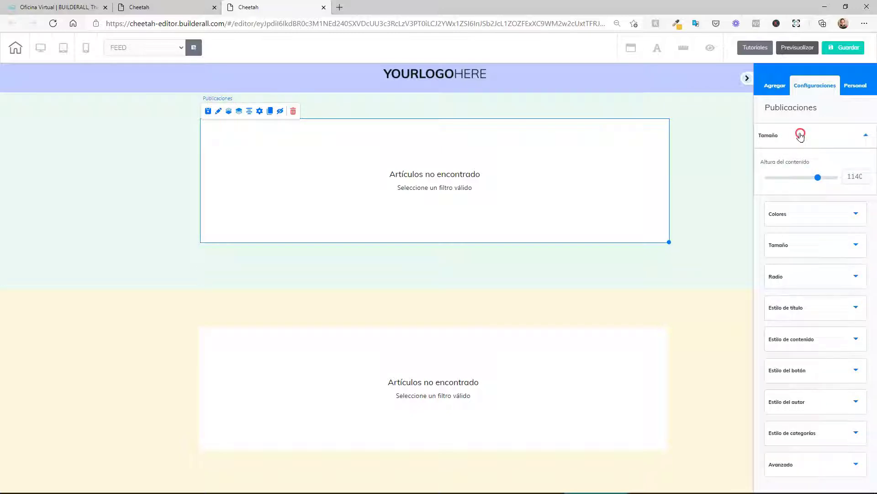
{"action": "left_click", "coordinate": [800, 135]}
{"action": "left_click", "coordinate": [803, 168]}
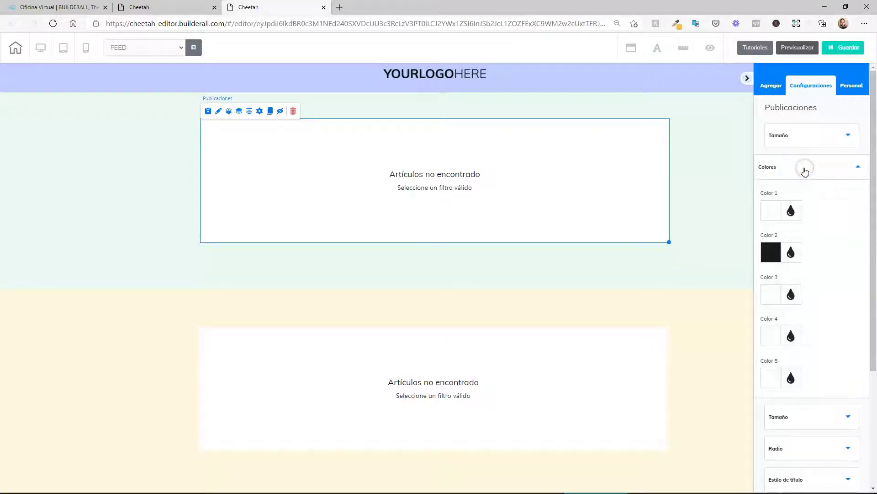
{"action": "left_click", "coordinate": [804, 169]}
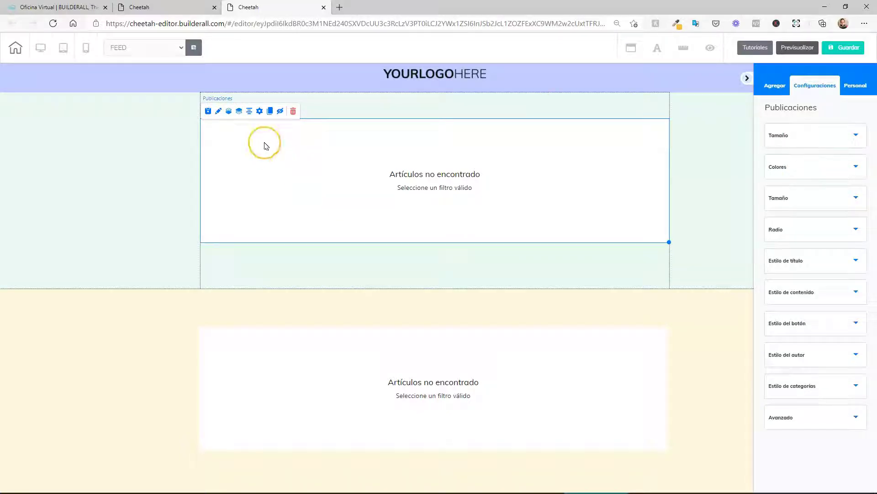
{"action": "left_click", "coordinate": [259, 111]}
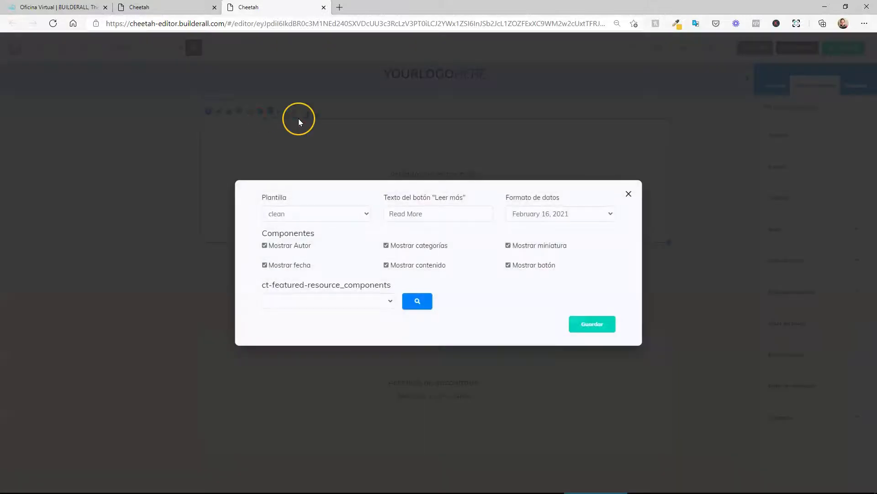
{"action": "left_click", "coordinate": [629, 194]}
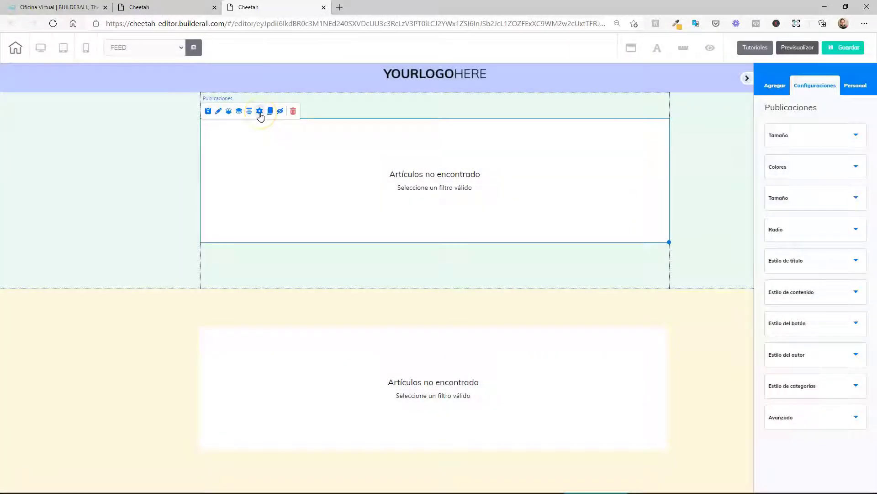
- Set the upper posts element's button text to "Leer más" and its date format to "February 16, 2021 5:44 AM"
{"action": "left_click", "coordinate": [259, 112]}
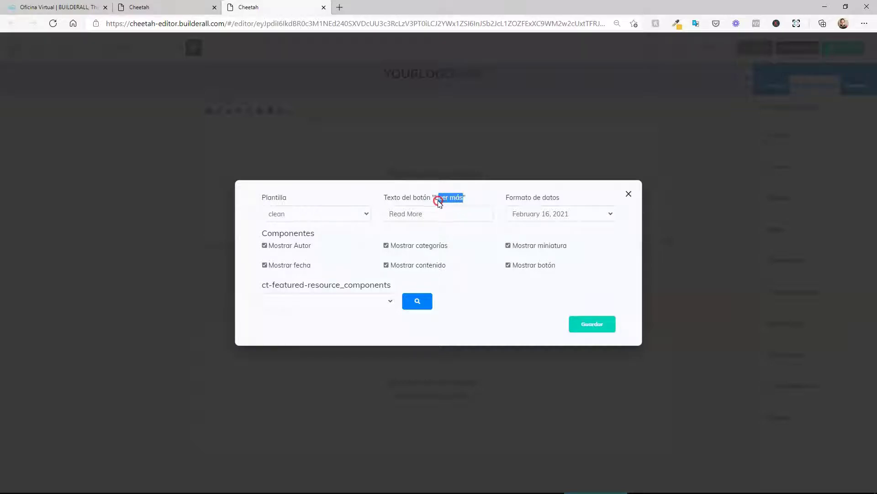
{"action": "triple_click", "coordinate": [422, 214]}
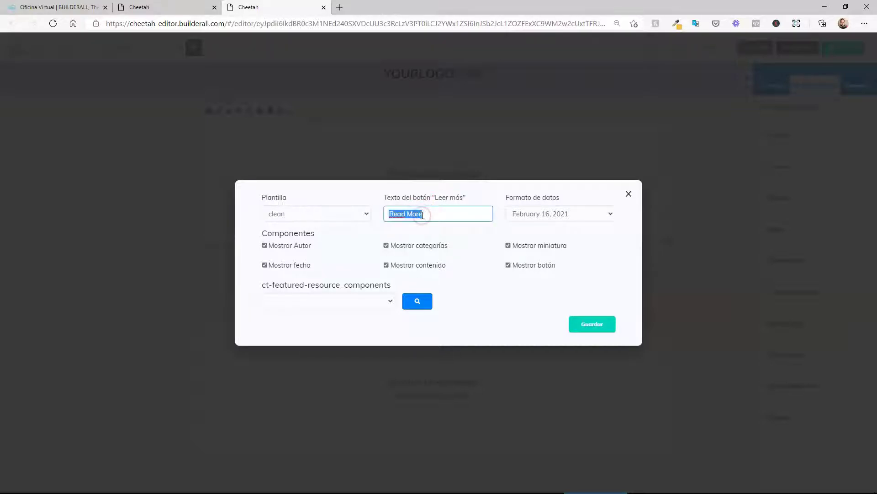
{"action": "left_click", "coordinate": [588, 216]}
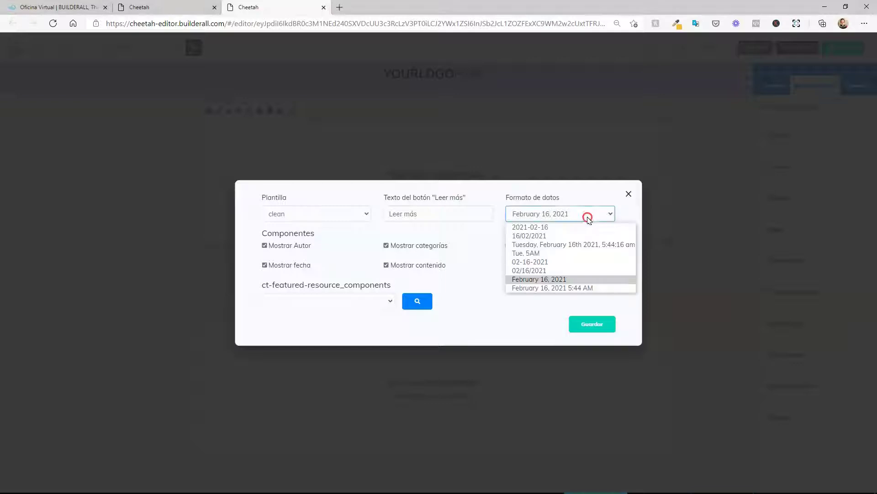
{"action": "left_click", "coordinate": [570, 279]}
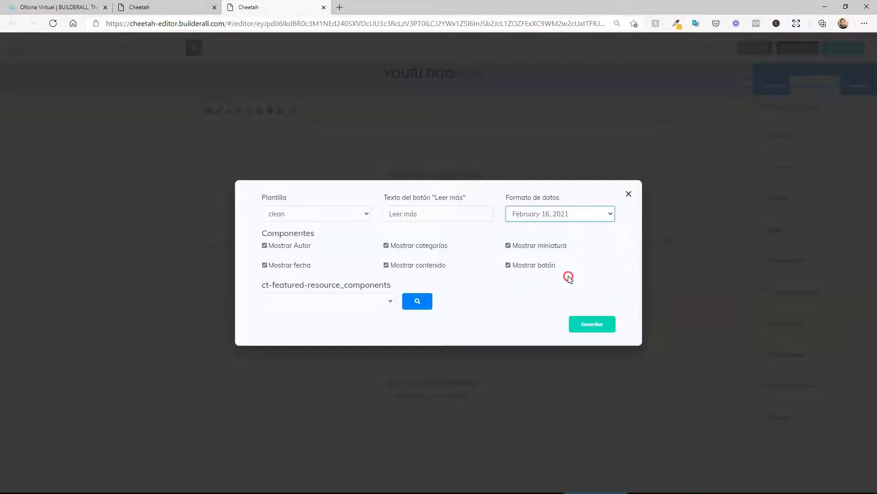
{"action": "left_click", "coordinate": [610, 224]}
{"action": "left_click", "coordinate": [590, 217]}
{"action": "left_click", "coordinate": [590, 217]}
{"action": "left_click", "coordinate": [566, 289]}
- Feature the article "Presentamos El Nuevo Constructor De Sitios Web Drag and Drop Cheetah." in the upper element and save its configuration
{"action": "left_click", "coordinate": [393, 301]}
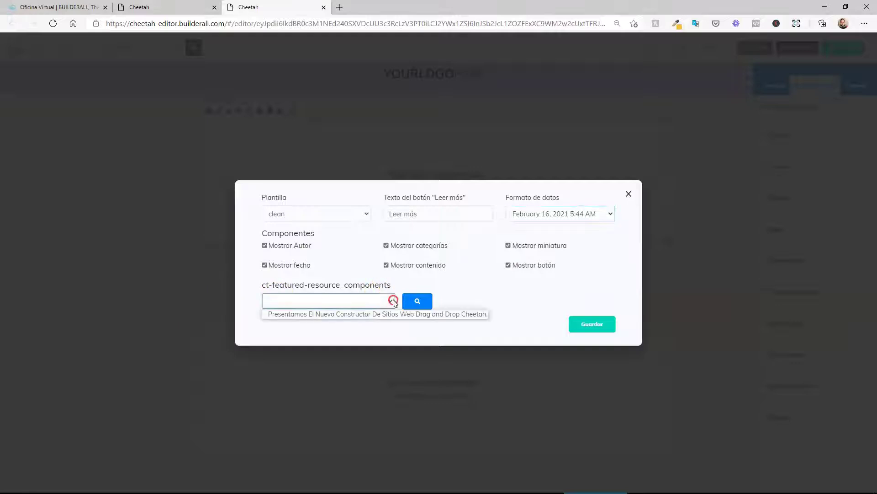
{"action": "left_click", "coordinate": [366, 314]}
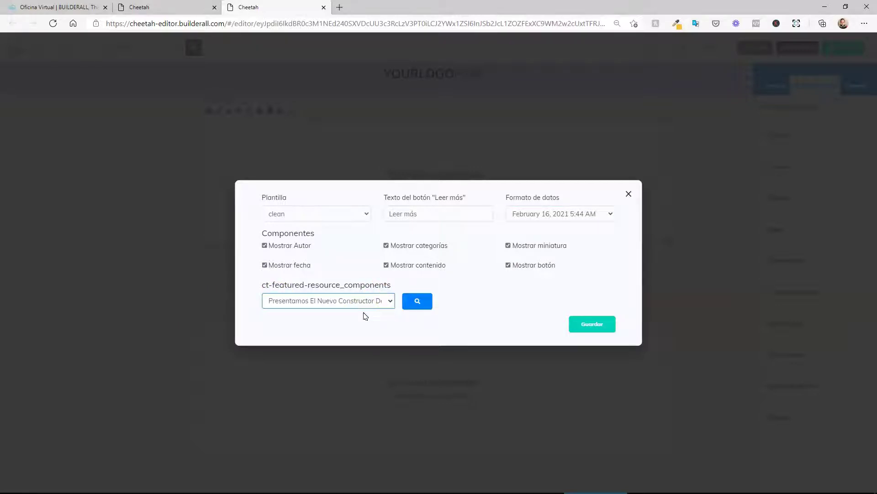
{"action": "left_click", "coordinate": [590, 324]}
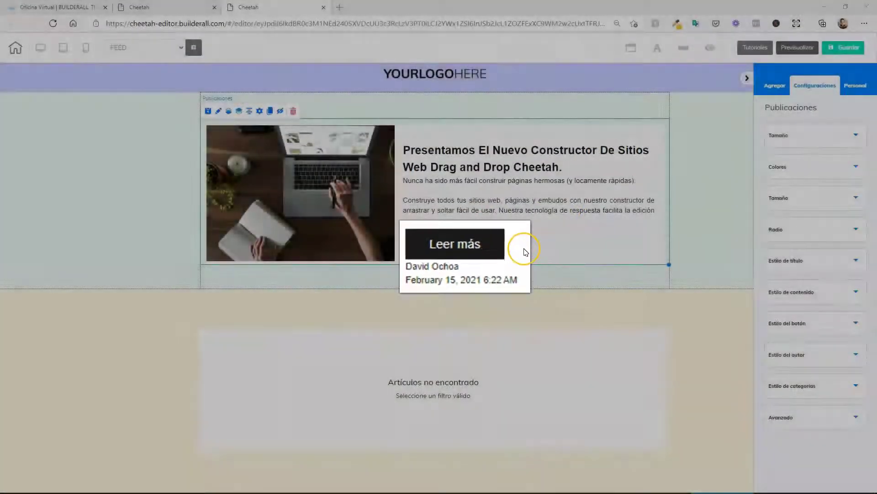
- Set the lower posts element's template to simple and its button text to "Leer más"
{"action": "scroll", "coordinate": [272, 331], "scroll_direction": "down", "scroll_amount": 2}
{"action": "left_click", "coordinate": [272, 331]}
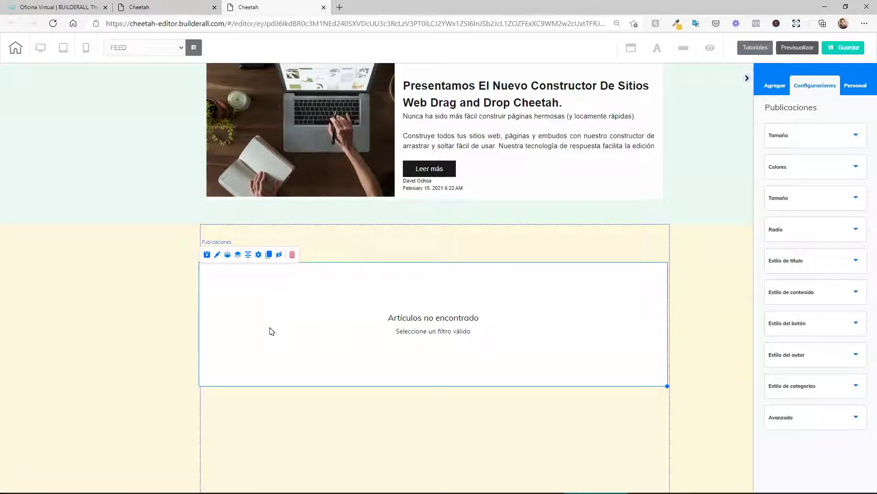
{"action": "left_click", "coordinate": [259, 263]}
{"action": "left_click", "coordinate": [355, 214]}
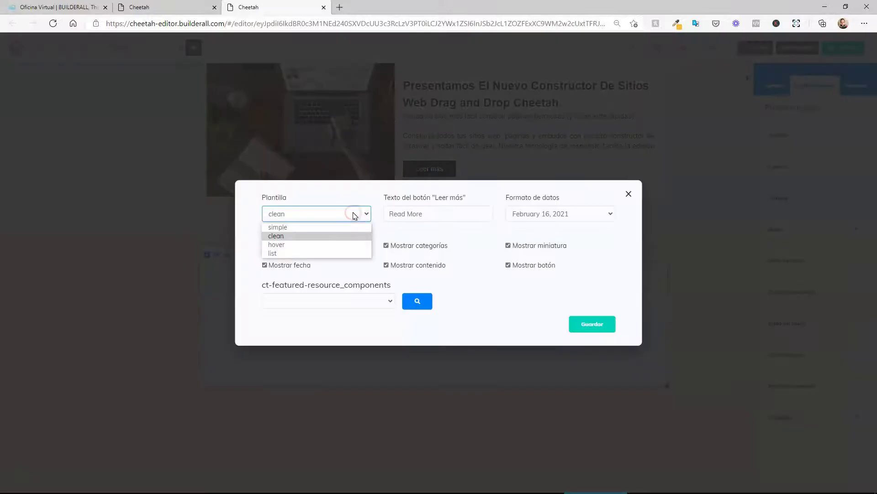
{"action": "left_click", "coordinate": [293, 228]}
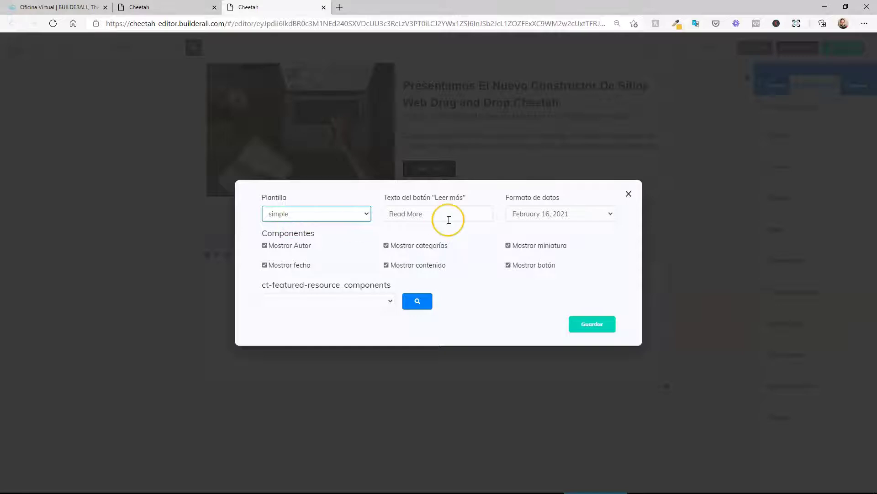
{"action": "double_click", "coordinate": [432, 210]}
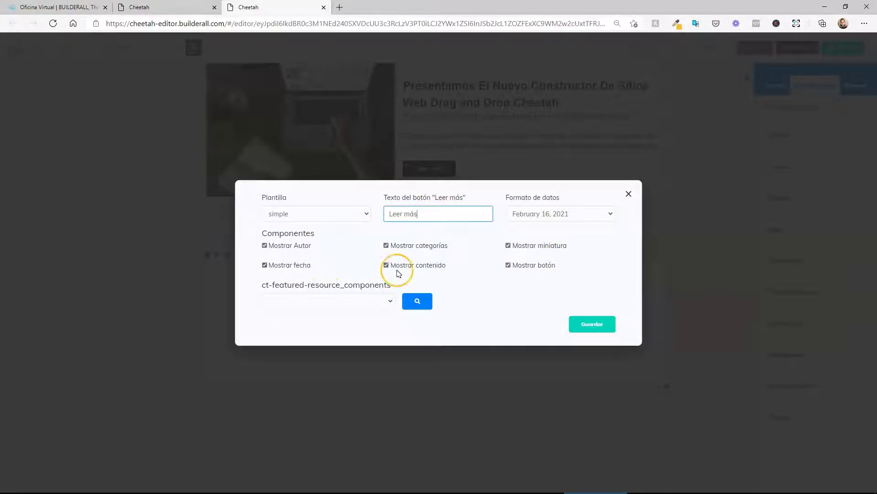
- Feature the article "Presentamos El Nuevo Constructor De Sitios Web Drag and Drop Cheetah." in the lower element and save its configuration
{"action": "left_click", "coordinate": [377, 300]}
{"action": "left_click", "coordinate": [374, 313]}
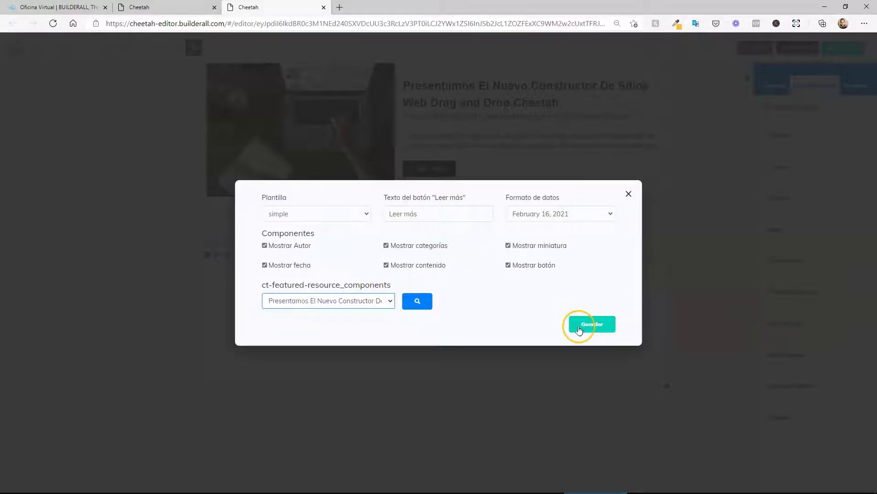
{"action": "left_click", "coordinate": [600, 324]}
- Narrow the lower posts element to roughly two-thirds of the panel's width and reposition it near the panel's upper edge
{"action": "scroll", "coordinate": [376, 186], "scroll_direction": "down", "scroll_amount": 3}
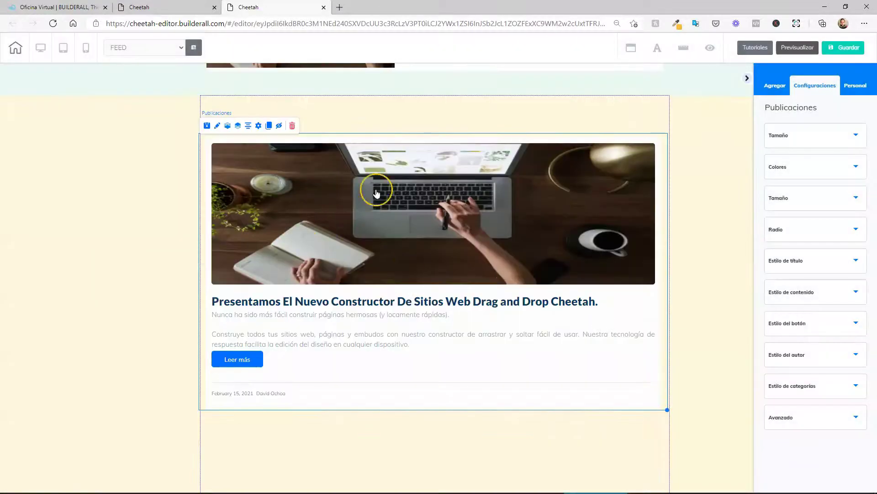
{"action": "left_click_drag", "start_coordinate": [669, 409], "coordinate": [496, 386]}
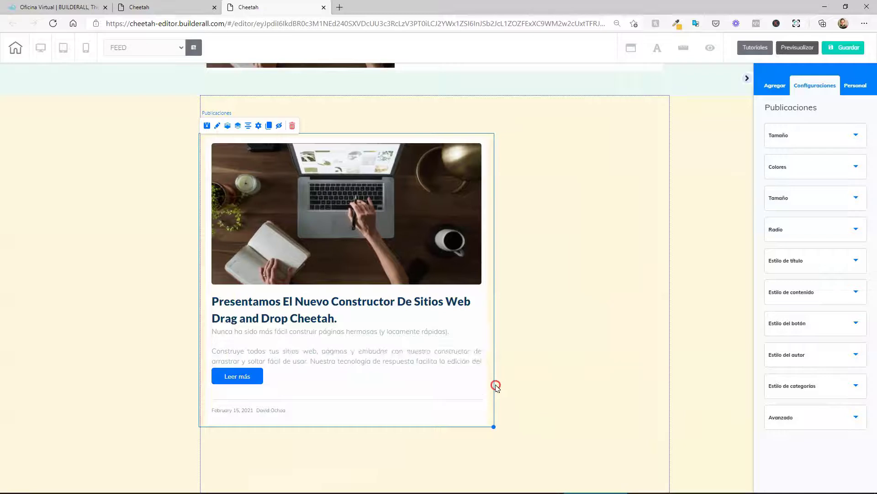
{"action": "scroll", "coordinate": [401, 314], "scroll_direction": "up", "scroll_amount": 2}
{"action": "left_click", "coordinate": [402, 314]}
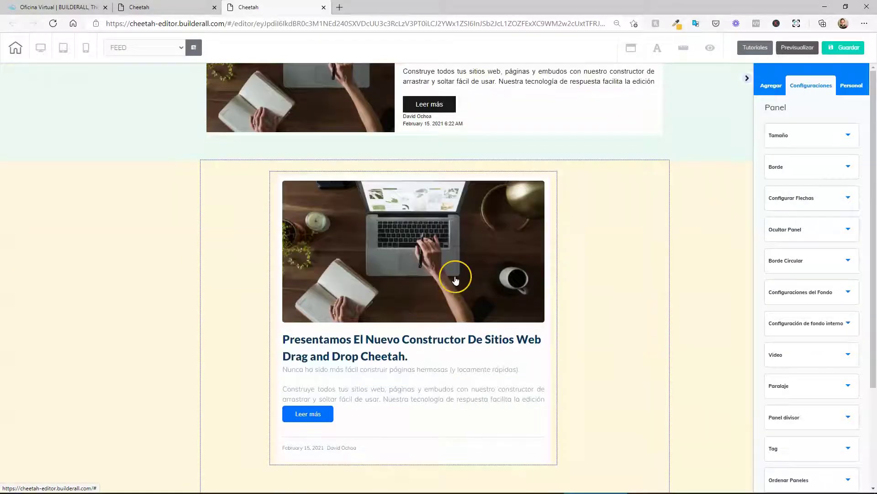
{"action": "left_click", "coordinate": [471, 420]}
{"action": "scroll", "coordinate": [460, 267], "scroll_direction": "up", "scroll_amount": 2}
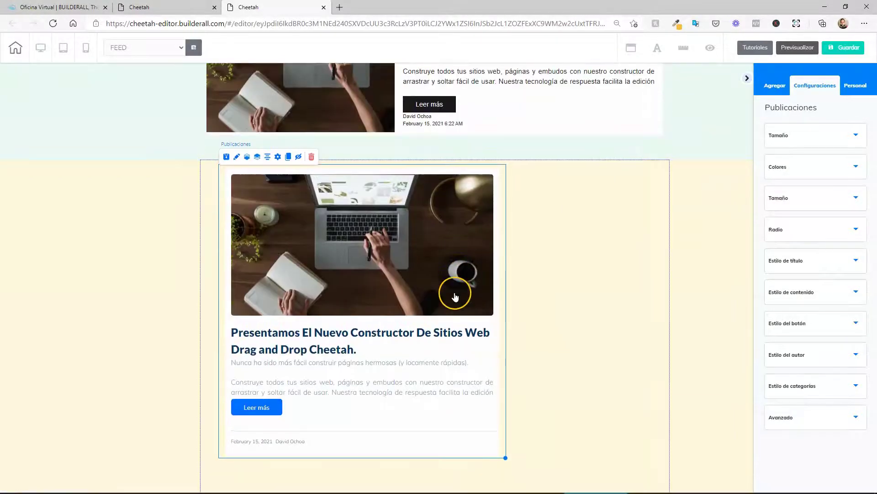
- Switch the lower posts element to the clean template and save the configuration
{"action": "scroll", "coordinate": [440, 310], "scroll_direction": "up", "scroll_amount": 2}
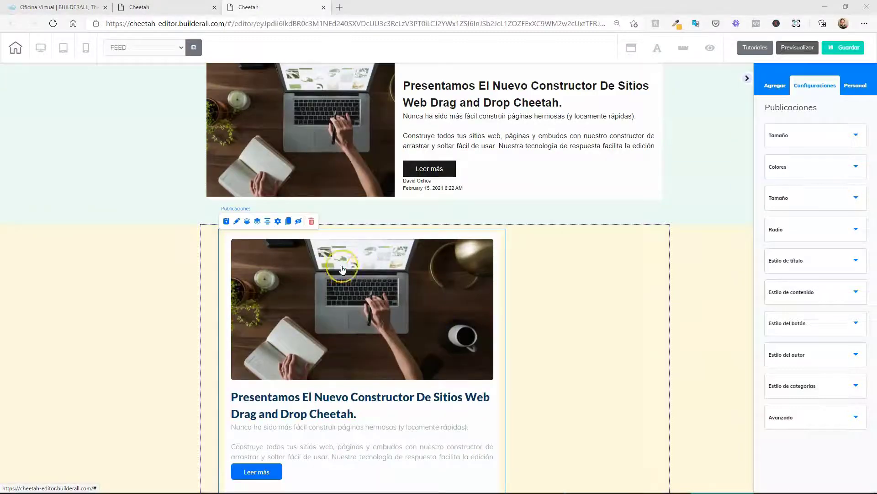
{"action": "left_click", "coordinate": [278, 223]}
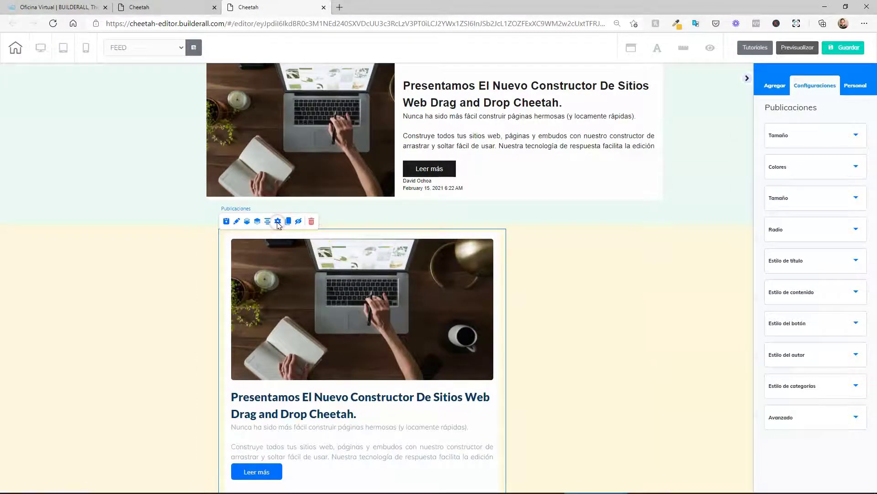
{"action": "left_click", "coordinate": [334, 211]}
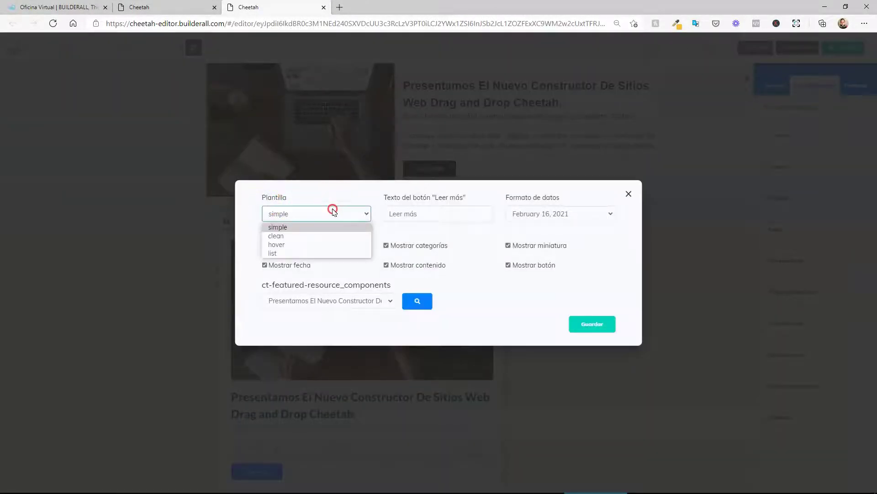
{"action": "left_click", "coordinate": [291, 235]}
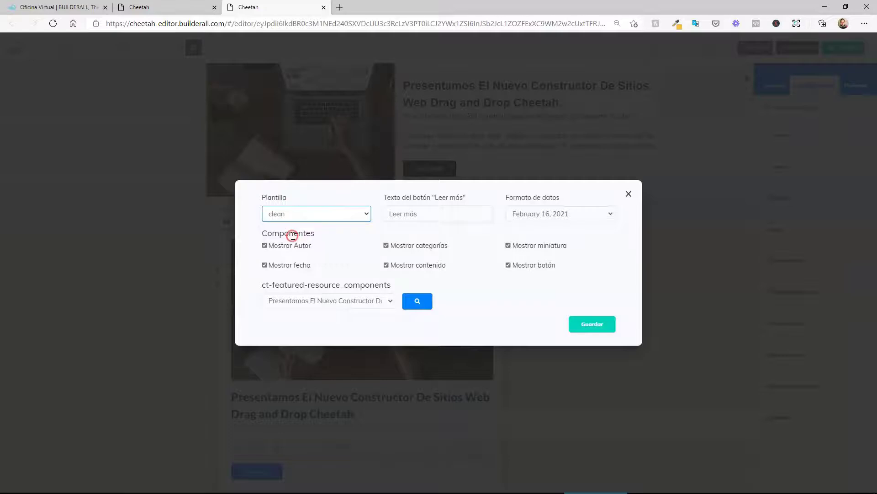
{"action": "left_click", "coordinate": [592, 322]}
- Widen the lower posts element to nearly the full panel width and reposition it inside the yellow panel
{"action": "left_click_drag", "start_coordinate": [505, 425], "coordinate": [663, 441]}
{"action": "left_click", "coordinate": [342, 314]}
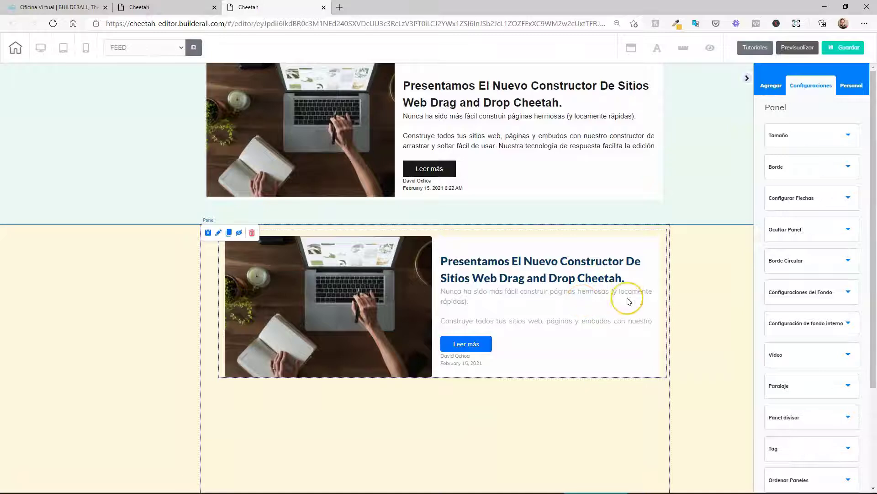
{"action": "left_click", "coordinate": [542, 304]}
- Switch the lower posts element to the hover template and save the configuration
{"action": "left_click", "coordinate": [280, 221]}
{"action": "left_click", "coordinate": [348, 213]}
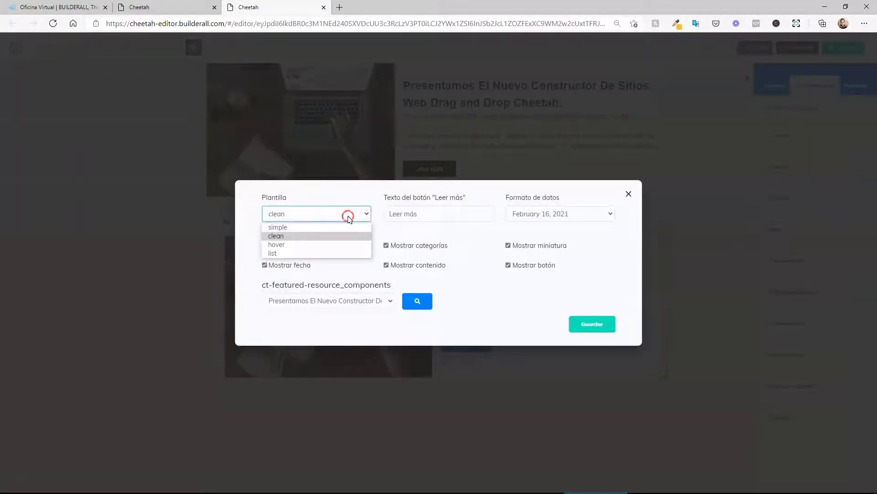
{"action": "left_click", "coordinate": [329, 244]}
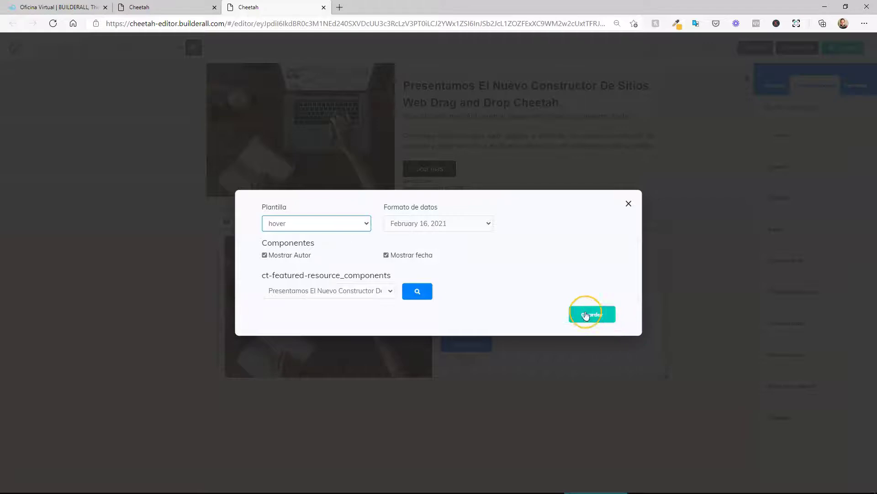
{"action": "left_click", "coordinate": [590, 315]}
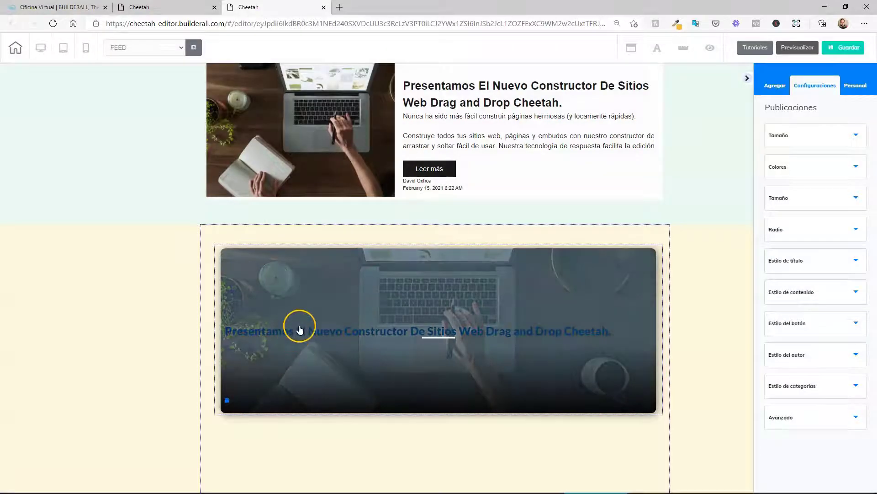
- Switch the lower posts element to the list template and save the configuration
{"action": "key", "text": "alt"}
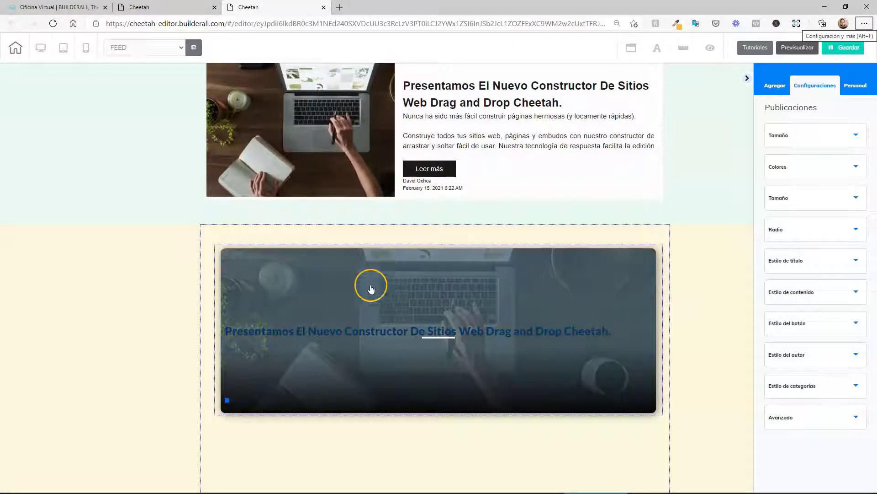
{"action": "left_click", "coordinate": [406, 288]}
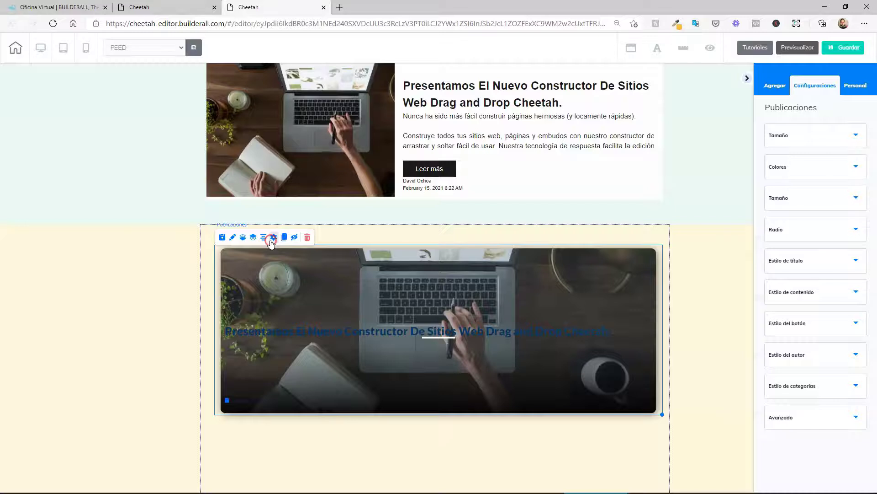
{"action": "left_click", "coordinate": [273, 237]}
{"action": "left_click", "coordinate": [317, 223]}
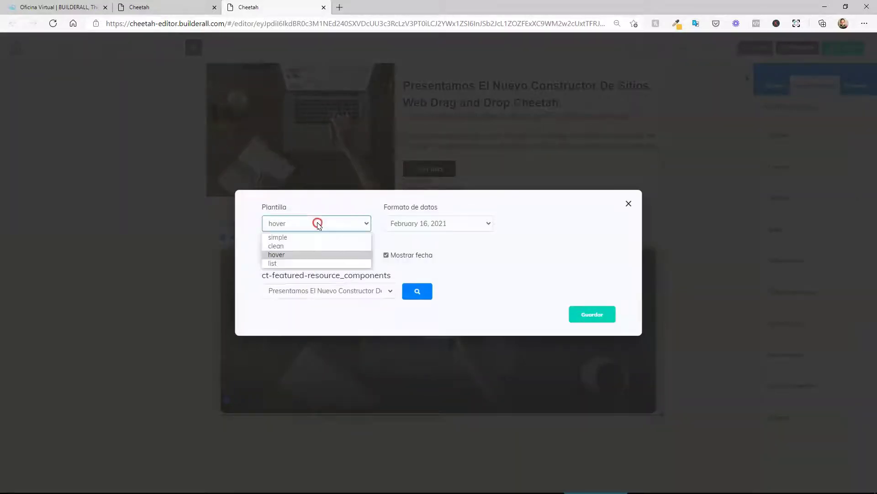
{"action": "left_click", "coordinate": [298, 263]}
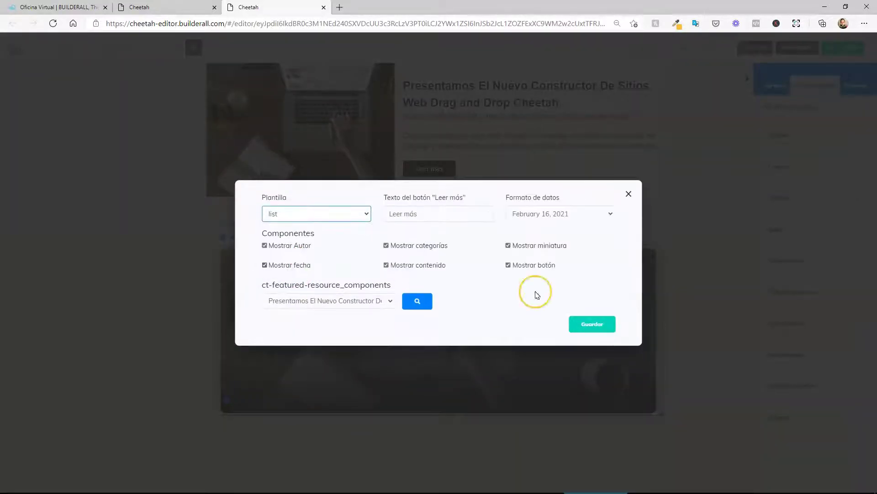
{"action": "left_click", "coordinate": [607, 325]}
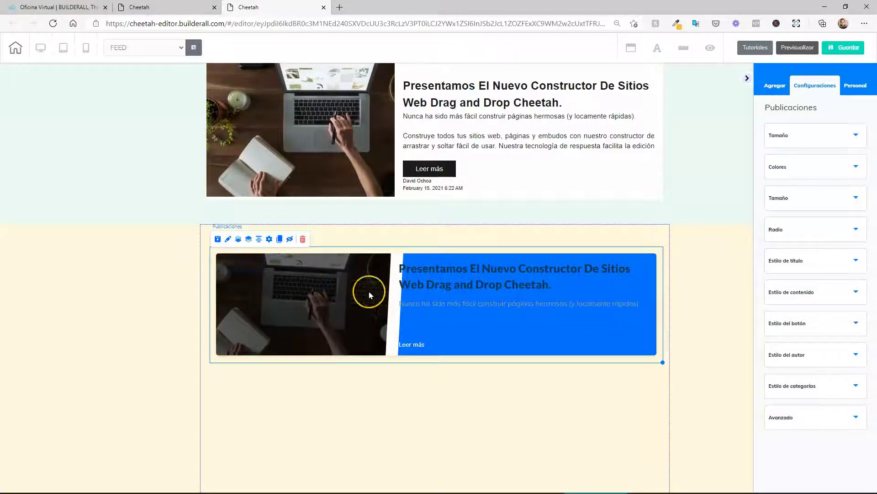
- Switch the upper posts element to the hover template and save the configuration
{"action": "scroll", "coordinate": [403, 135], "scroll_direction": "up", "scroll_amount": 2}
{"action": "left_click", "coordinate": [419, 131]}
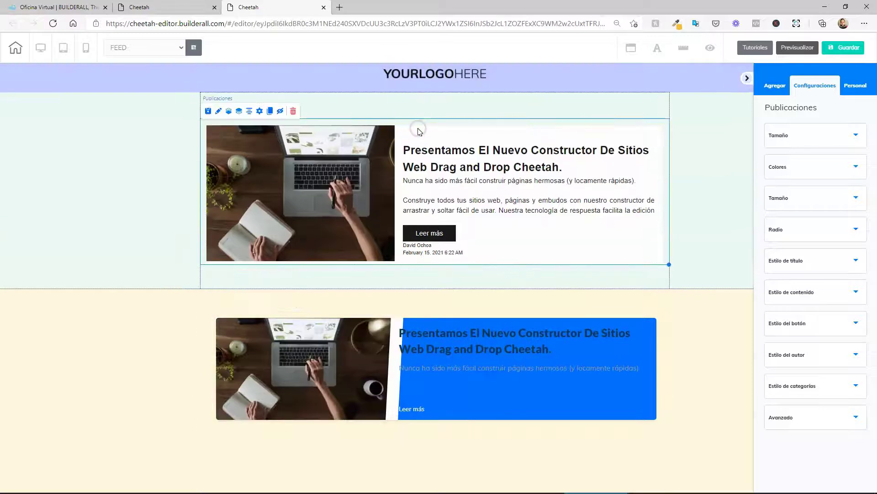
{"action": "left_click", "coordinate": [261, 111]}
{"action": "left_click", "coordinate": [330, 215]}
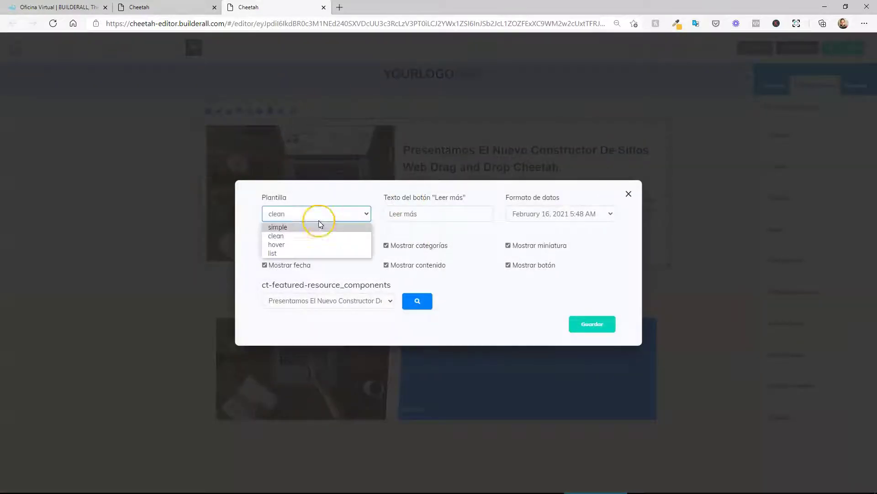
{"action": "left_click", "coordinate": [298, 253]}
{"action": "left_click", "coordinate": [585, 324]}
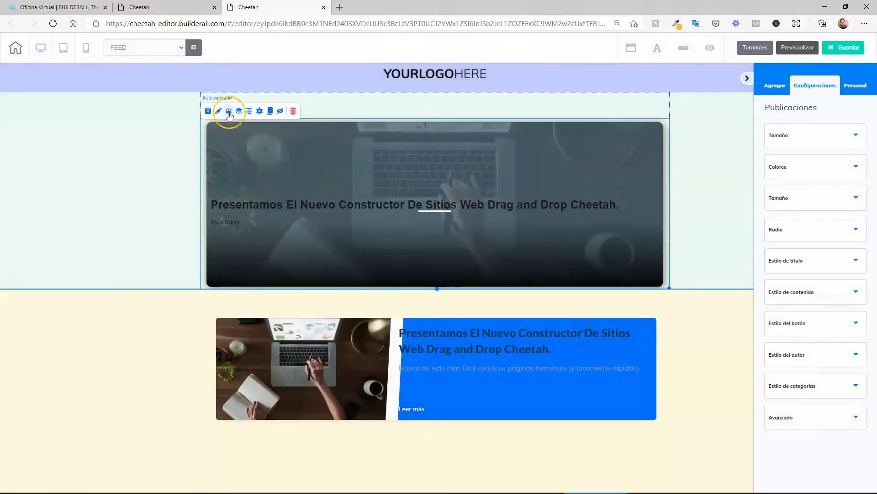
- Switch the upper posts element to the simple template, save the configuration, and extend the green panel's height to fit it
{"action": "left_click", "coordinate": [257, 113]}
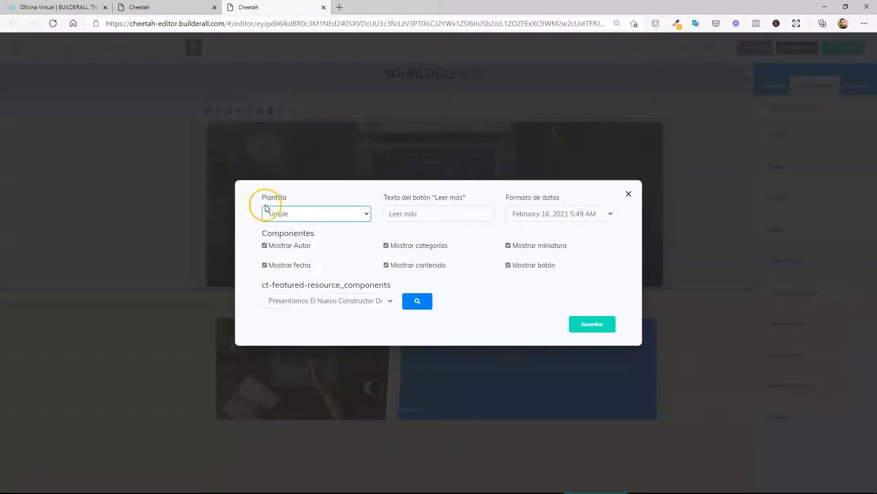
{"action": "left_click", "coordinate": [585, 323]}
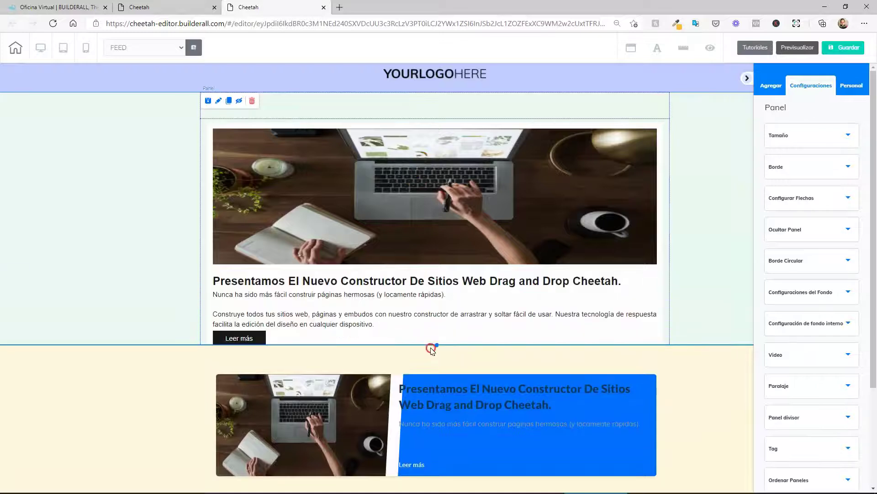
{"action": "left_click_drag", "start_coordinate": [431, 350], "coordinate": [422, 404]}
{"action": "scroll", "coordinate": [424, 369], "scroll_direction": "down", "scroll_amount": 4}
{"action": "scroll", "coordinate": [423, 369], "scroll_direction": "up", "scroll_amount": 4}
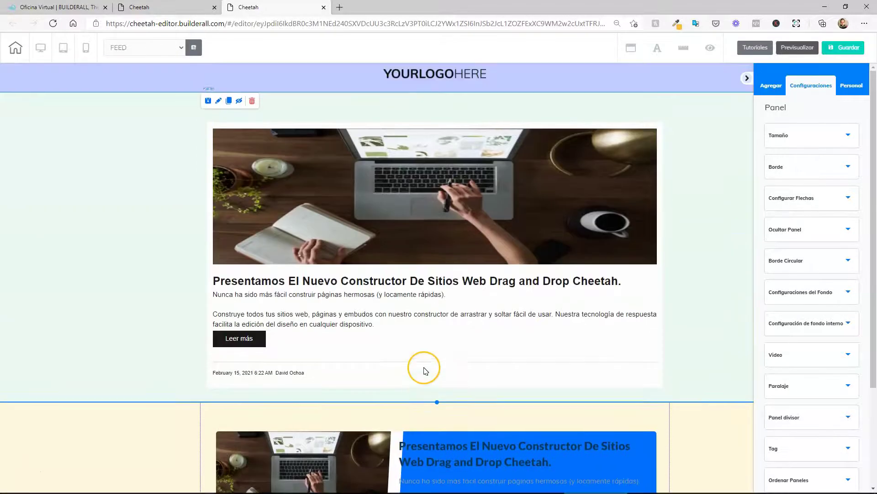
- Narrow the upper posts element, reposition it near the green panel's upper edge, and reduce its Altura del contenido value
{"action": "left_click", "coordinate": [546, 217]}
{"action": "left_click_drag", "start_coordinate": [669, 389], "coordinate": [601, 321]}
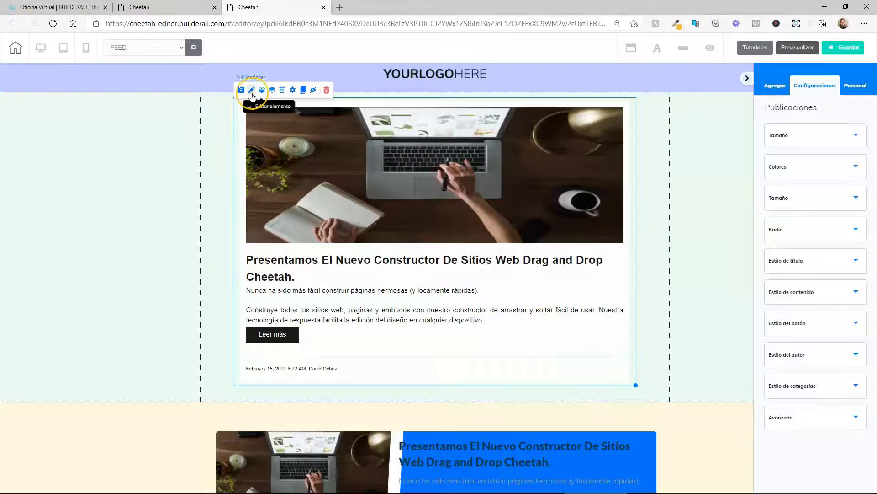
{"action": "left_click", "coordinate": [802, 135]}
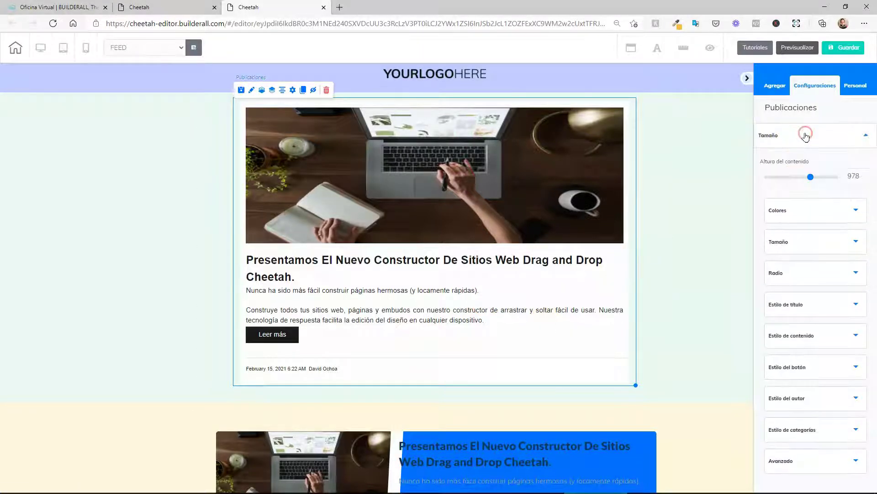
{"action": "mouse_move", "coordinate": [808, 176]}
{"action": "left_mouse_down"}
{"action": "mouse_move", "coordinate": [789, 179]}
{"action": "mouse_move", "coordinate": [801, 180]}
{"action": "left_mouse_up"}
- Set Color 1 of the upper posts element to light green
{"action": "left_click", "coordinate": [803, 213]}
{"action": "scroll", "coordinate": [804, 216], "scroll_direction": "up", "scroll_amount": 2}
{"action": "left_click", "coordinate": [794, 210]}
{"action": "left_click", "coordinate": [796, 303]}
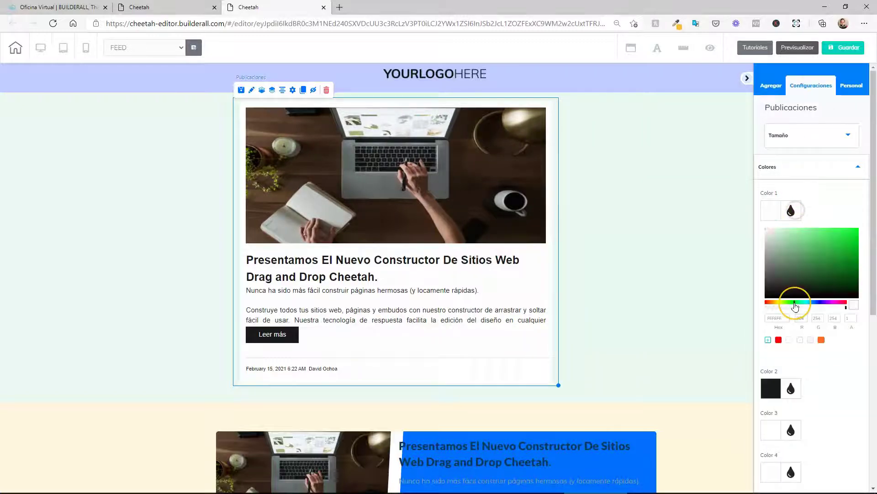
{"action": "left_click", "coordinate": [810, 227]}
{"action": "left_click_drag", "start_coordinate": [796, 231], "coordinate": [790, 231]}
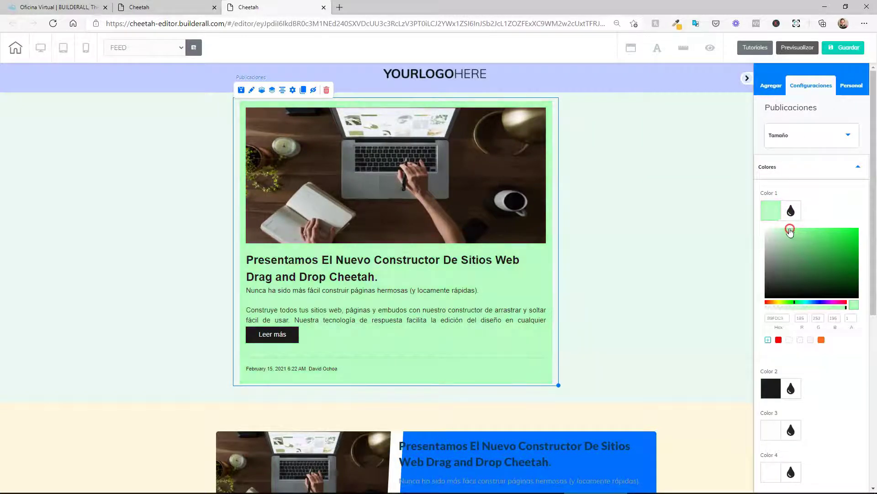
{"action": "scroll", "coordinate": [786, 206], "scroll_direction": "down", "scroll_amount": 2}
{"action": "left_click", "coordinate": [506, 363]}
- Set Color 2 of the upper posts element to orange
{"action": "left_click", "coordinate": [791, 187]}
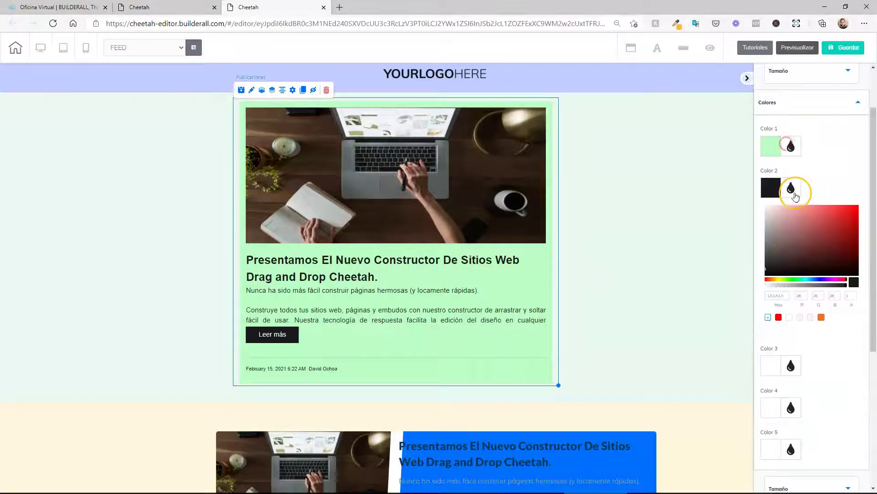
{"action": "left_click", "coordinate": [800, 225]}
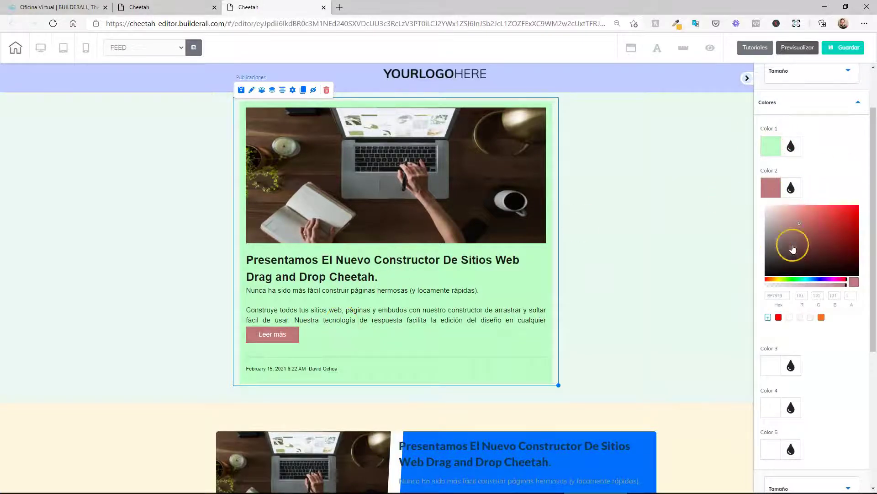
{"action": "left_click", "coordinate": [773, 279]}
{"action": "left_click_drag", "start_coordinate": [805, 219], "coordinate": [858, 197]}
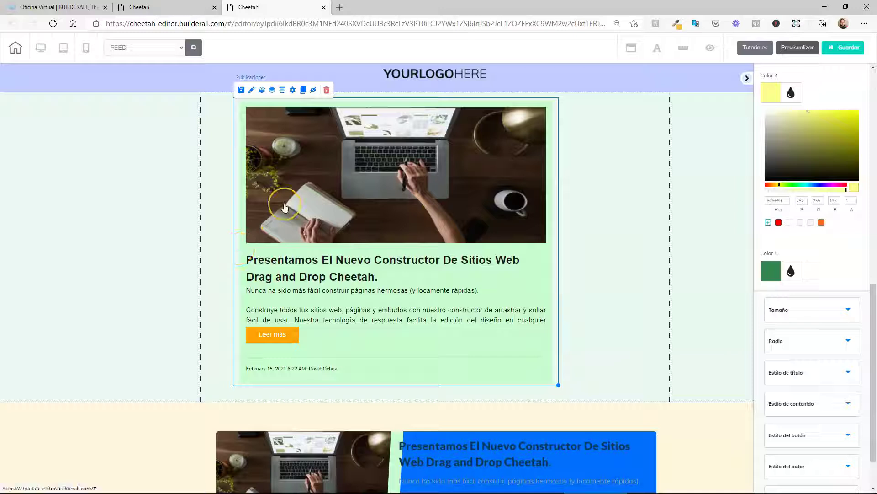
- Switch the upper posts element to the list template and save the configuration
{"action": "left_click", "coordinate": [292, 91]}
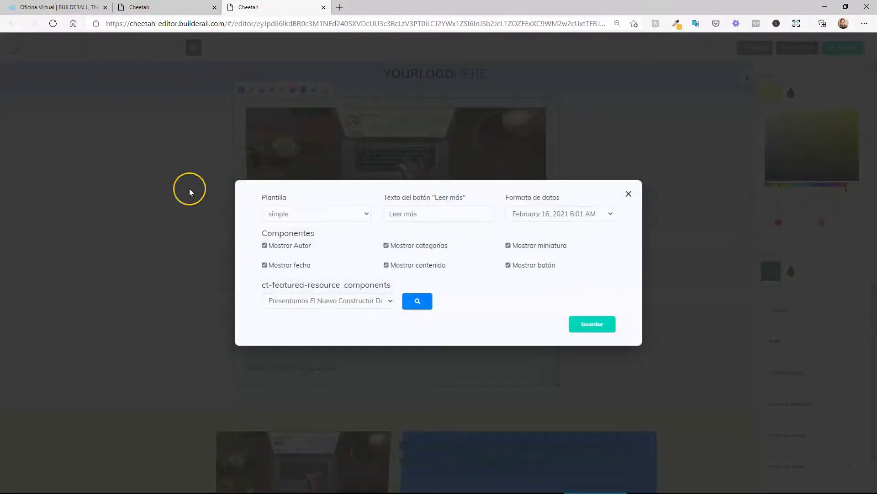
{"action": "left_click", "coordinate": [295, 219]}
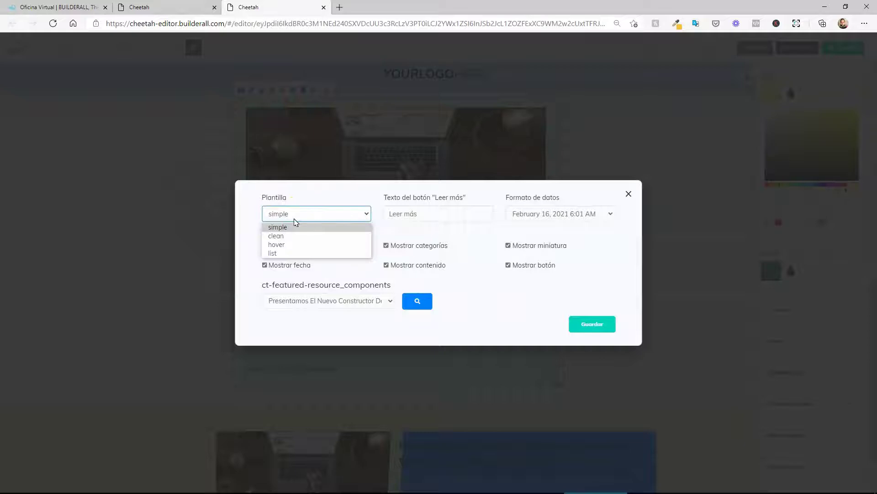
{"action": "left_click", "coordinate": [274, 253]}
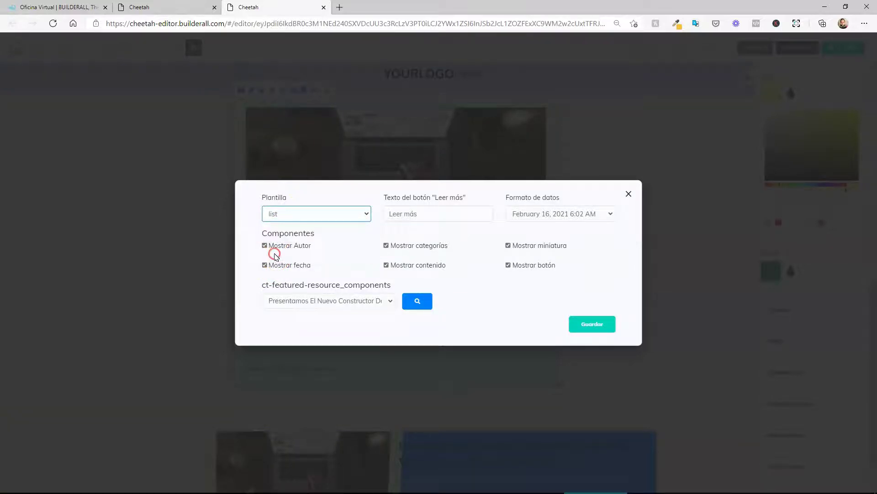
{"action": "left_click", "coordinate": [593, 325]}
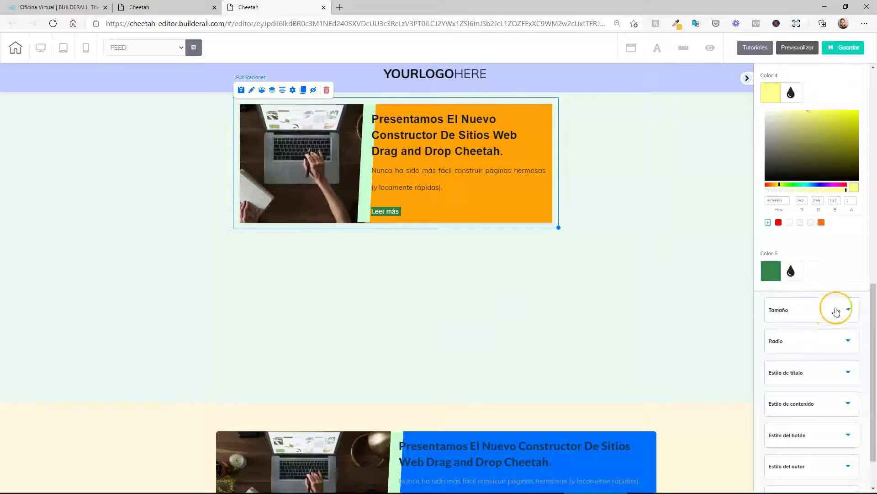
- Set the upper posts element's content height to 106, title height to 131 and button padding height to 54
{"action": "left_click", "coordinate": [822, 313]}
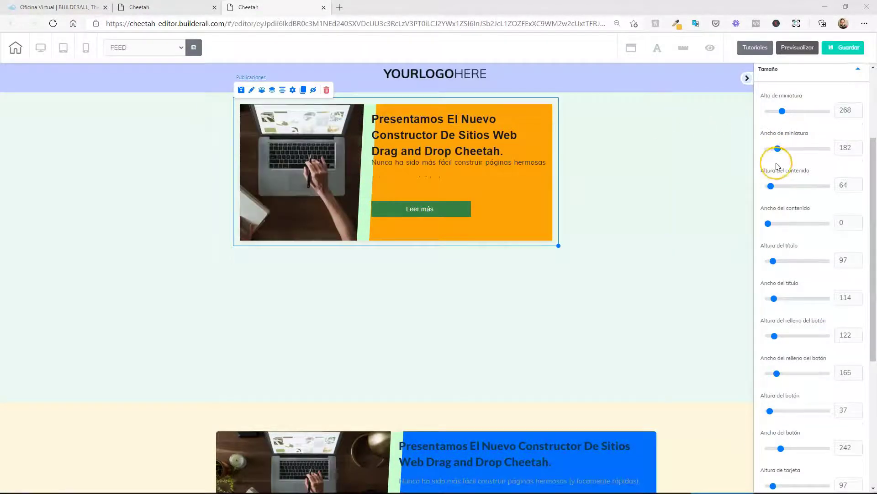
{"action": "mouse_move", "coordinate": [773, 187]}
{"action": "left_mouse_down"}
{"action": "mouse_move", "coordinate": [781, 192]}
{"action": "mouse_move", "coordinate": [773, 189]}
{"action": "left_mouse_up"}
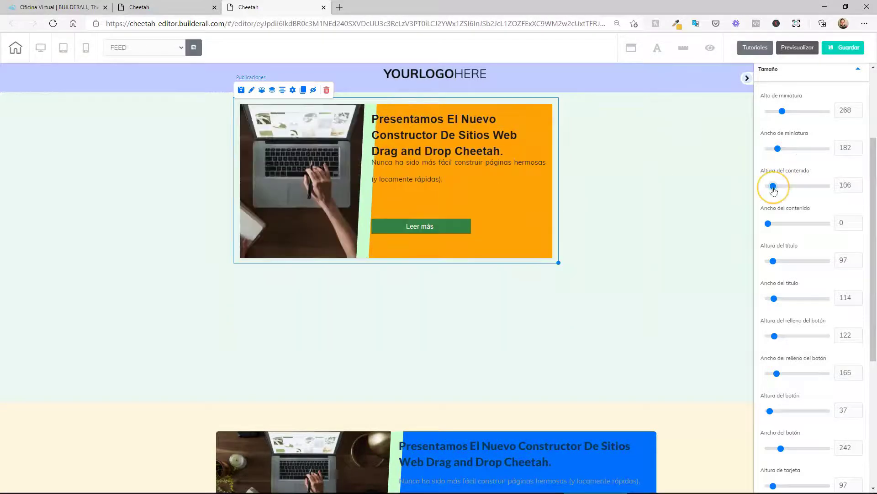
{"action": "left_click_drag", "start_coordinate": [773, 261], "coordinate": [769, 274]}
{"action": "scroll", "coordinate": [776, 256], "scroll_direction": "down", "scroll_amount": 2}
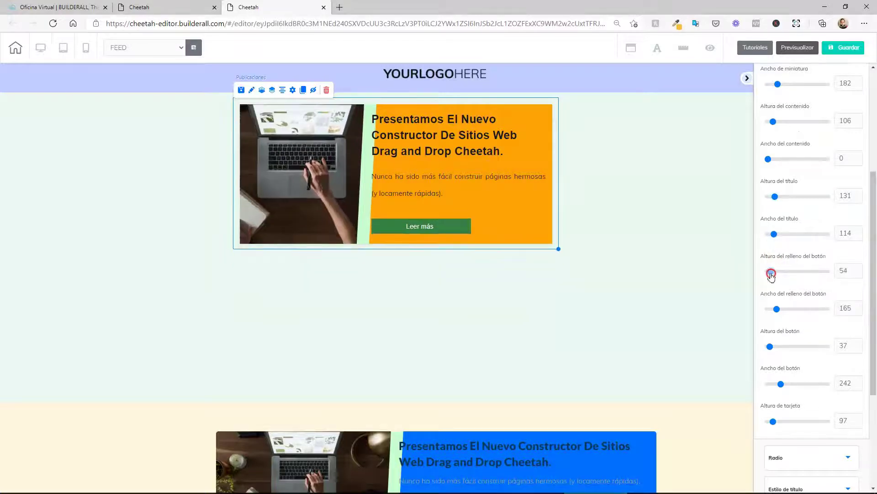
- Set the upper posts element's button padding width to 259 and its button width to 345
{"action": "scroll", "coordinate": [772, 269], "scroll_direction": "down", "scroll_amount": 2}
{"action": "left_click", "coordinate": [781, 246]}
{"action": "left_click", "coordinate": [770, 282]}
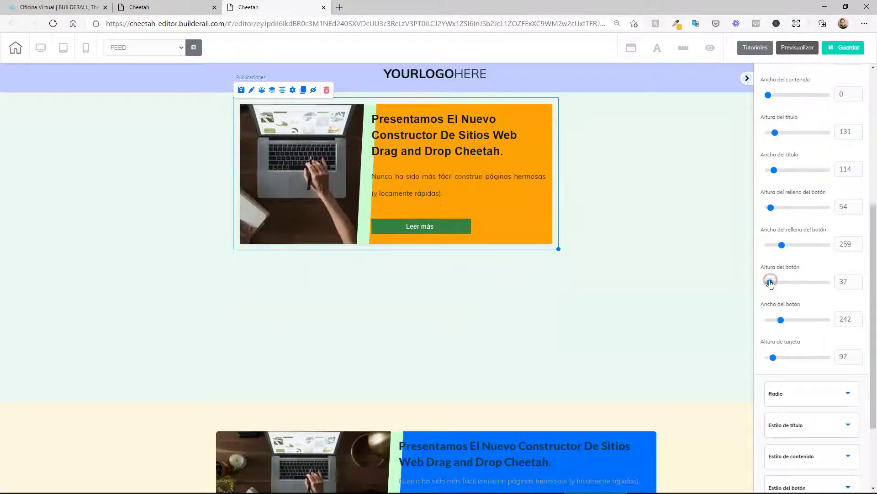
{"action": "left_click_drag", "start_coordinate": [777, 320], "coordinate": [775, 319]}
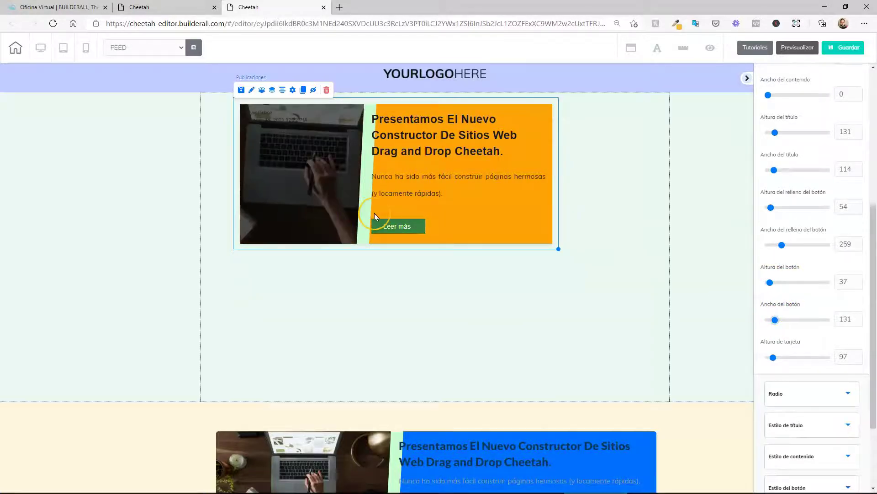
{"action": "left_click_drag", "start_coordinate": [775, 320], "coordinate": [787, 321]}
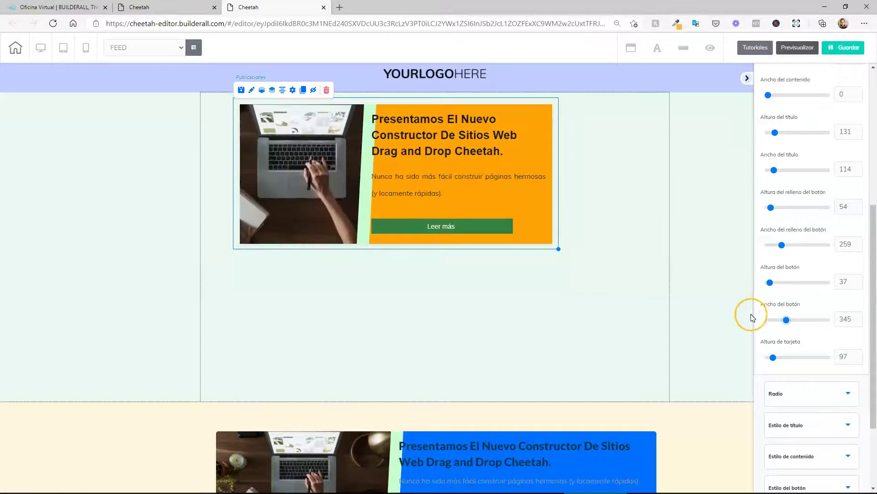
- Round all corners of the upper posts element's card with radius 10 and its thumbnail with radius 15
{"action": "scroll", "coordinate": [785, 295], "scroll_direction": "down", "scroll_amount": 2}
{"action": "left_click", "coordinate": [790, 288]}
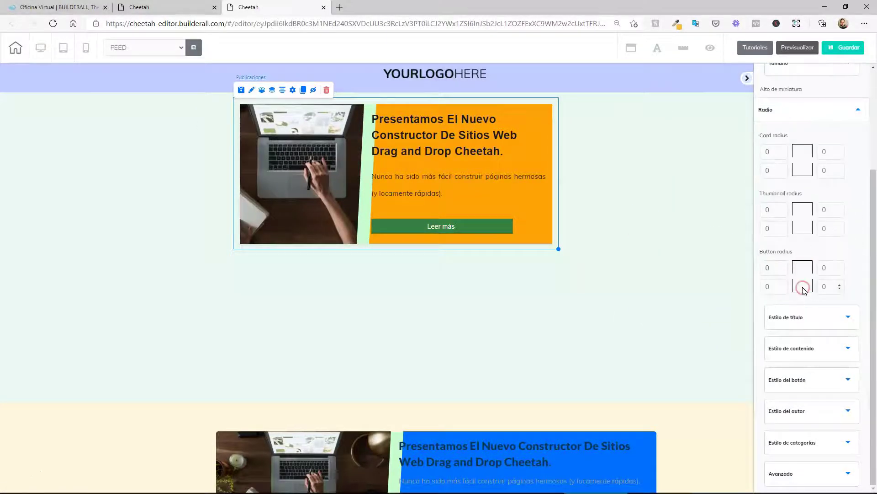
{"action": "left_click", "coordinate": [773, 145]}
{"action": "type", "text": "10"}
{"action": "left_click", "coordinate": [774, 163]}
{"action": "type", "text": "10"}
{"action": "left_click", "coordinate": [831, 163]}
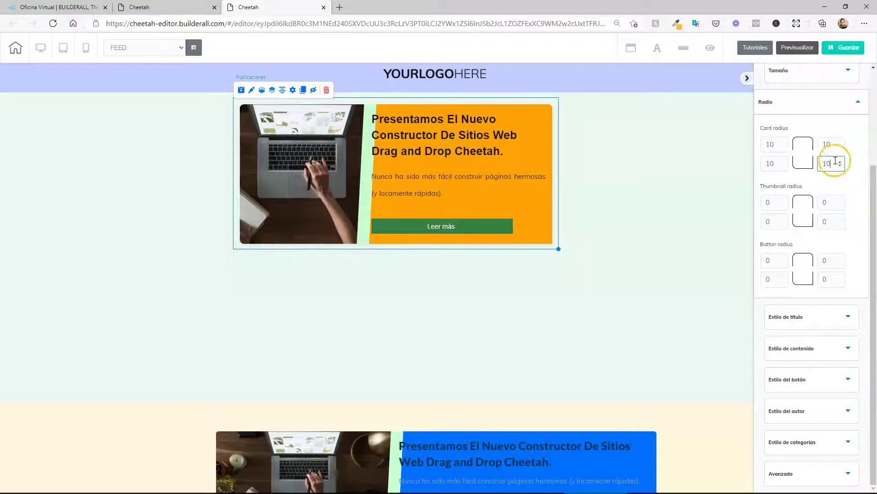
{"action": "type", "text": "10"}
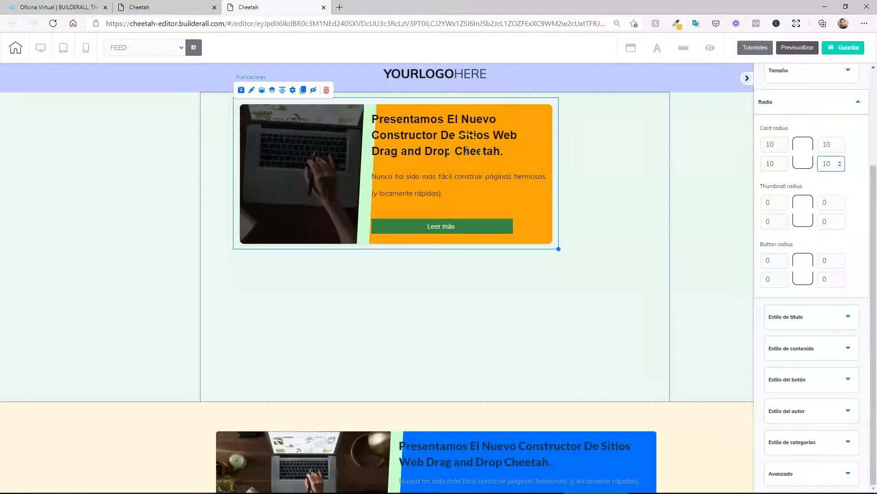
{"action": "left_click", "coordinate": [783, 329]}
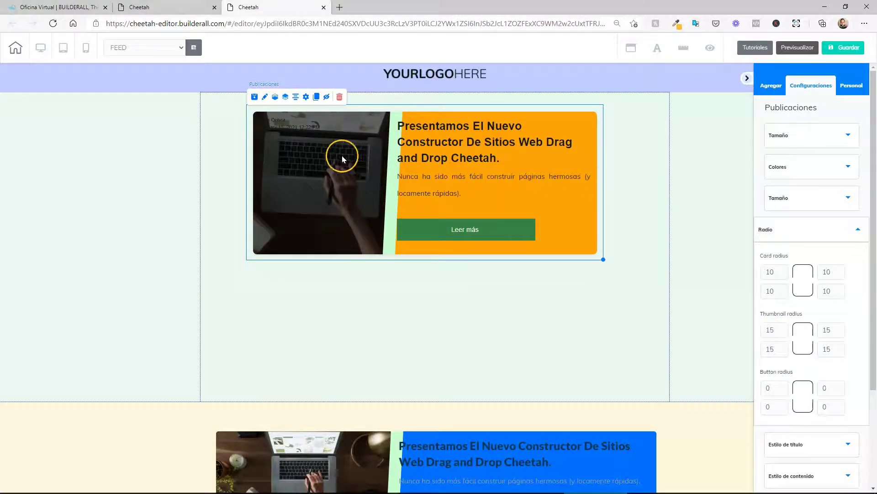
- Return the upper posts element to the simple template and save the configuration
{"action": "left_click", "coordinate": [306, 98]}
{"action": "left_click", "coordinate": [300, 214]}
{"action": "left_click", "coordinate": [299, 226]}
{"action": "left_click", "coordinate": [606, 323]}
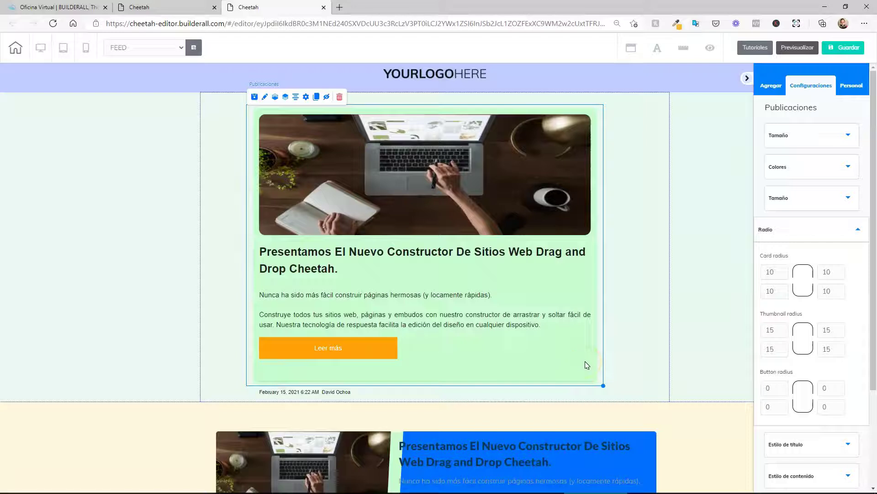
- Round all four corners of the upper posts element's button with radius 15
{"action": "left_click", "coordinate": [775, 330]}
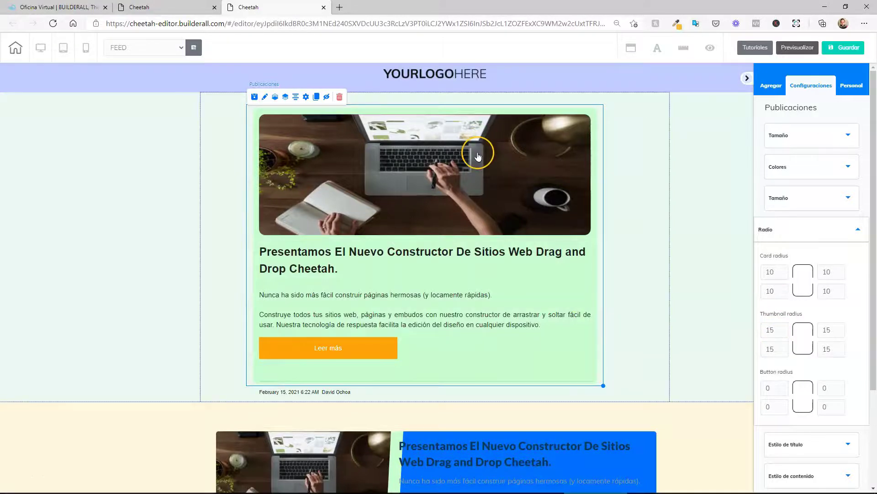
{"action": "left_click", "coordinate": [775, 386]}
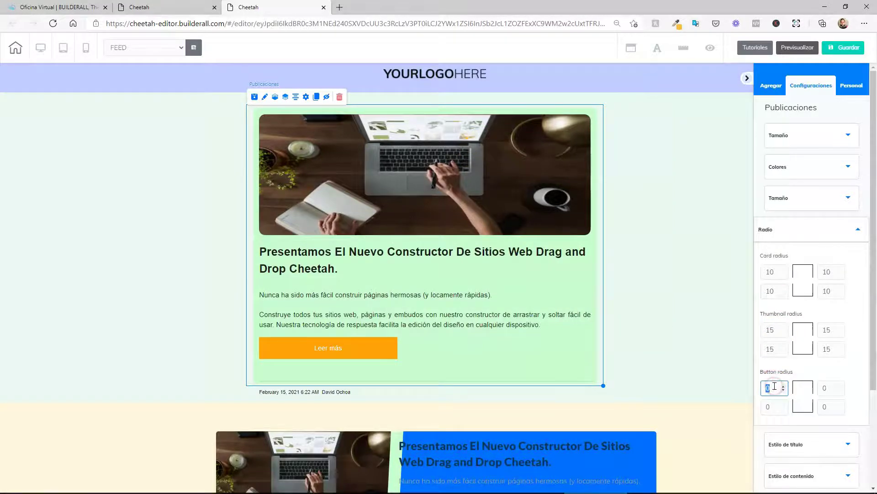
{"action": "left_click", "coordinate": [824, 387]}
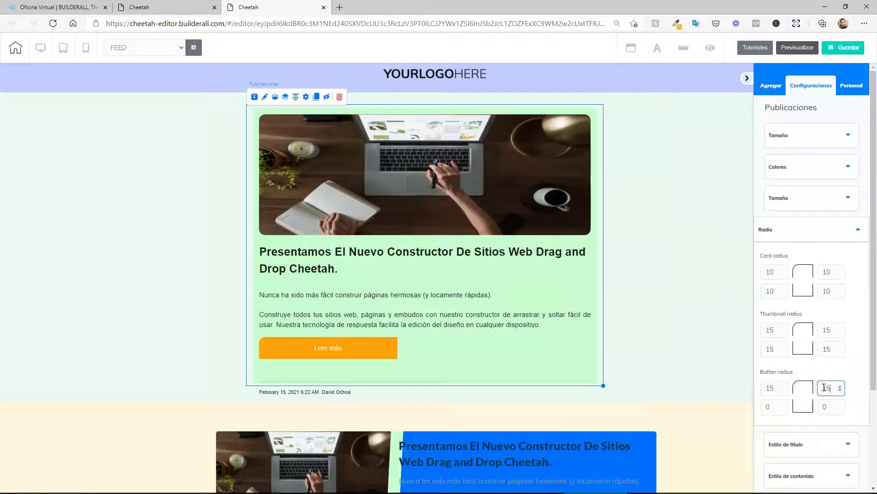
{"action": "left_click", "coordinate": [787, 412]}
{"action": "type", "text": "15"}
{"action": "key", "text": "Tab"}
{"action": "type", "text": "15"}
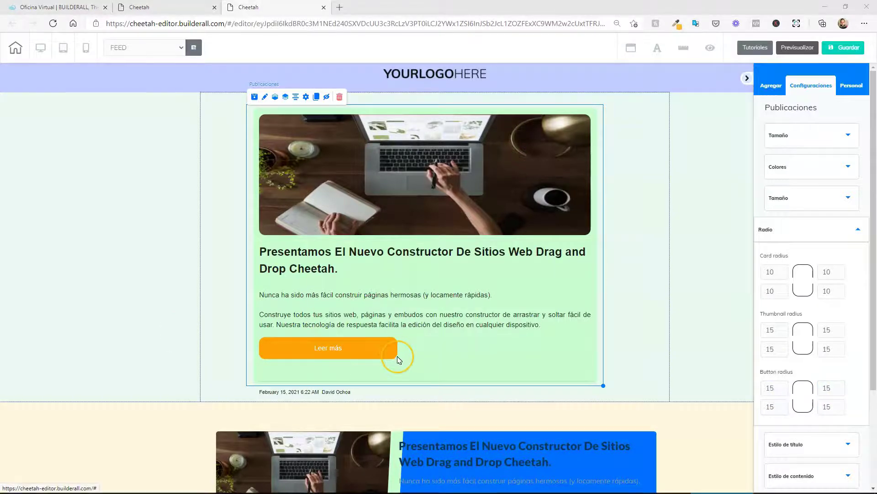
- Color the upper posts element's title bright red (FF0101)
{"action": "left_click", "coordinate": [799, 231]}
{"action": "left_click", "coordinate": [821, 252]}
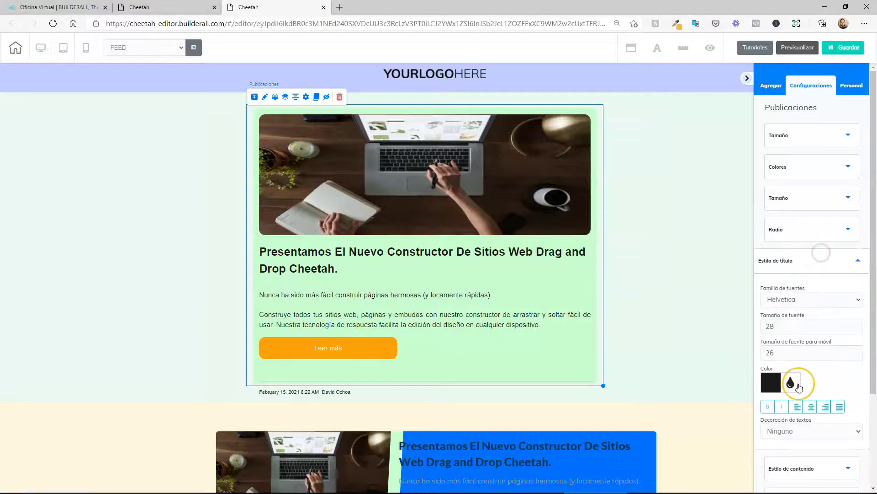
{"action": "left_click", "coordinate": [798, 387]}
{"action": "left_click", "coordinate": [834, 405]}
{"action": "left_click_drag", "start_coordinate": [833, 405], "coordinate": [859, 401]}
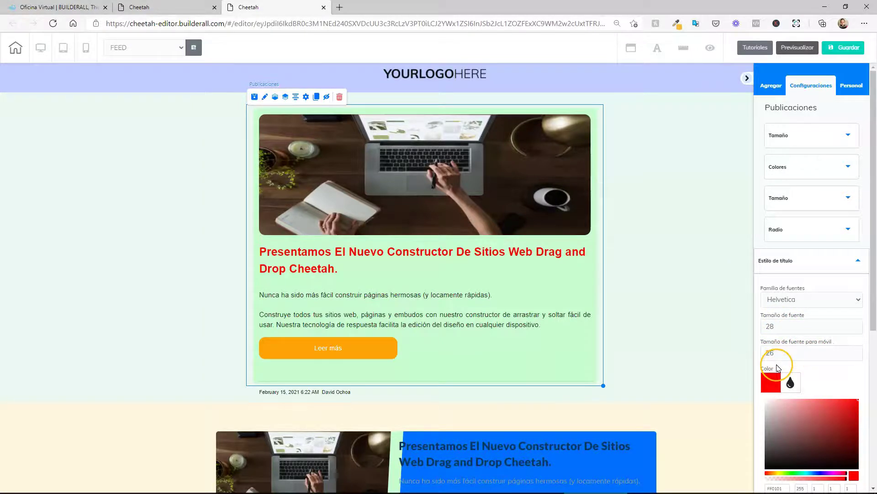
- Set the upper posts element's button font size to 26 and try different button alignments, finishing with left alignment
{"action": "left_click", "coordinate": [811, 261]}
{"action": "left_click", "coordinate": [815, 325]}
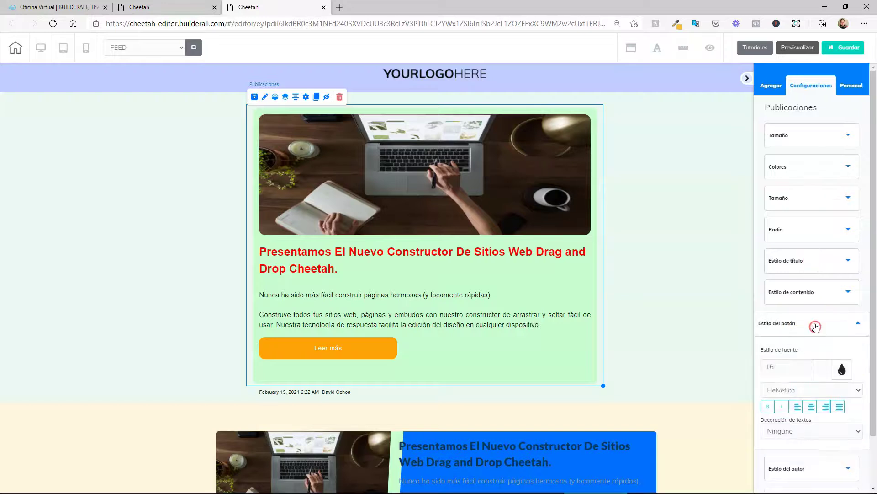
{"action": "scroll", "coordinate": [812, 320], "scroll_direction": "down", "scroll_amount": 1}
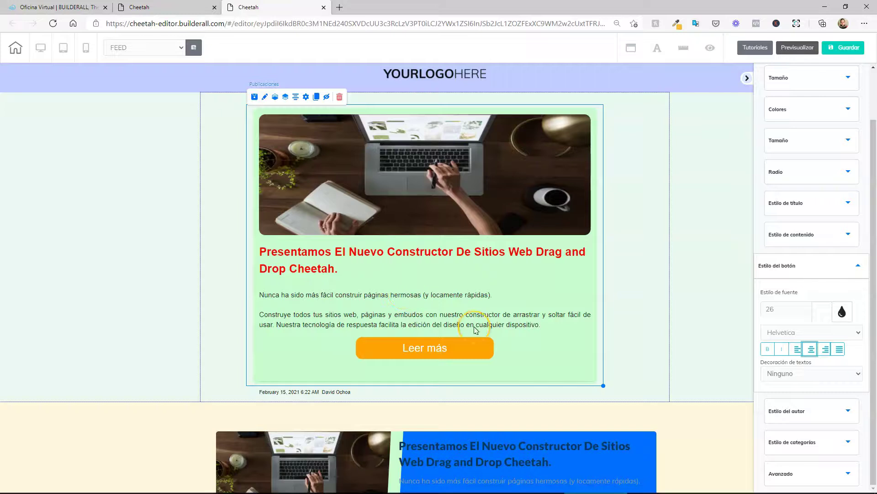
{"action": "left_click", "coordinate": [799, 350]}
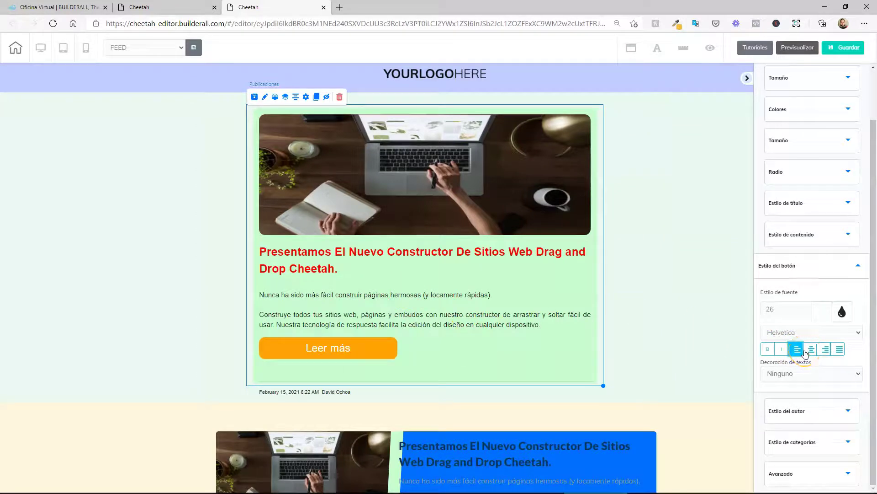
{"action": "left_click", "coordinate": [826, 349]}
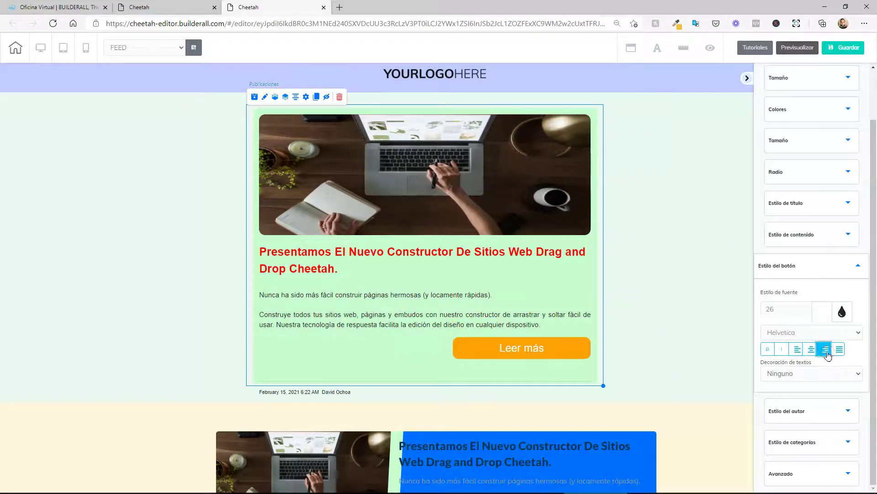
{"action": "left_click", "coordinate": [797, 349]}
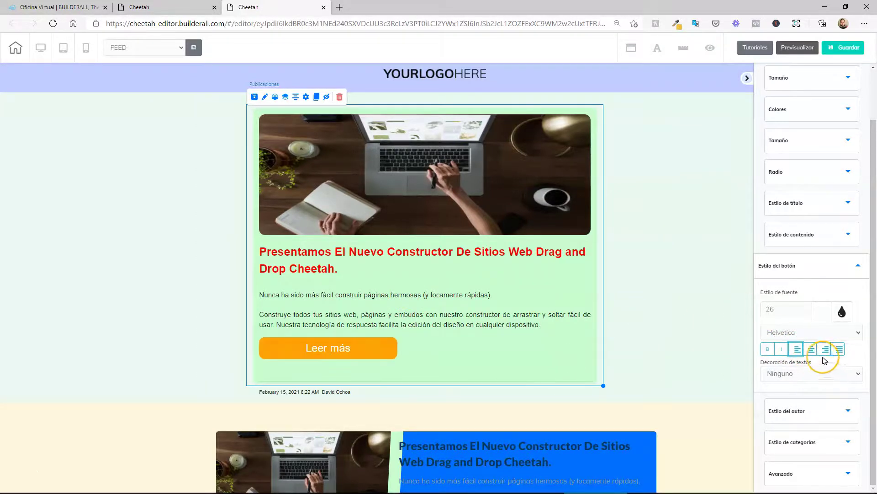
- Set the author style's font size to 16 in the upper posts element
{"action": "left_click", "coordinate": [823, 410]}
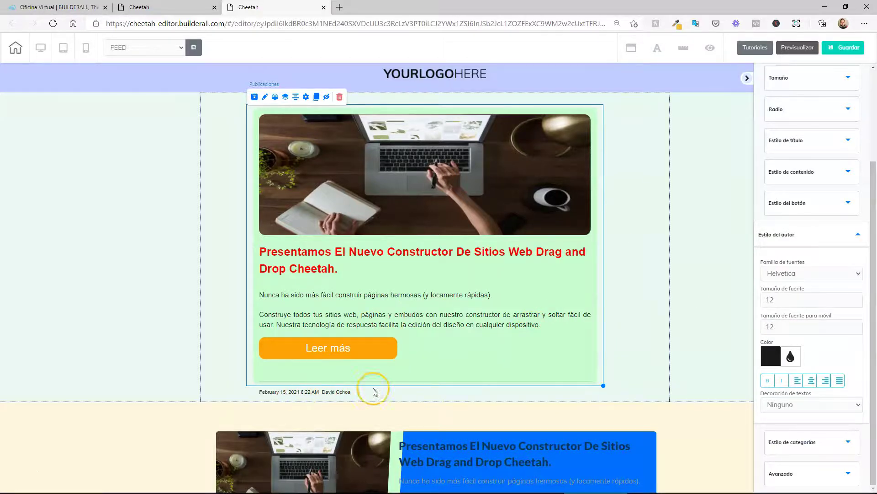
{"action": "left_click", "coordinate": [858, 297]}
{"action": "left_click", "coordinate": [858, 298]}
{"action": "left_click", "coordinate": [858, 297]}
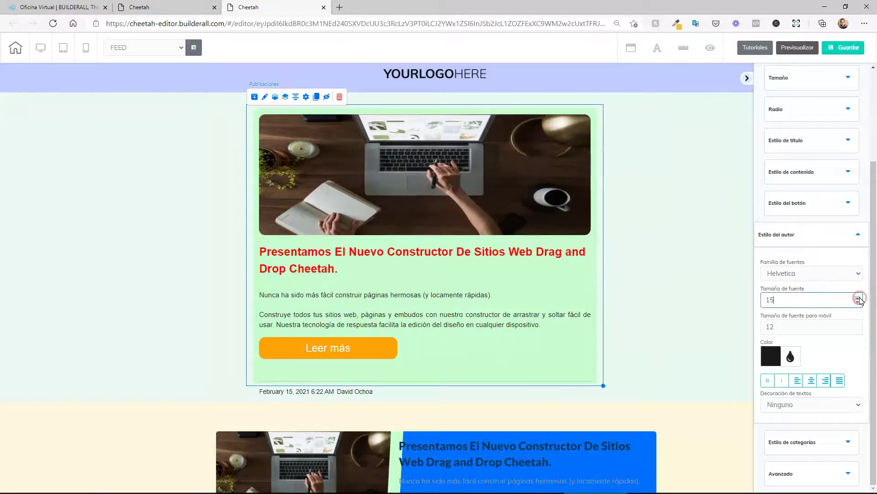
{"action": "left_click", "coordinate": [858, 298]}
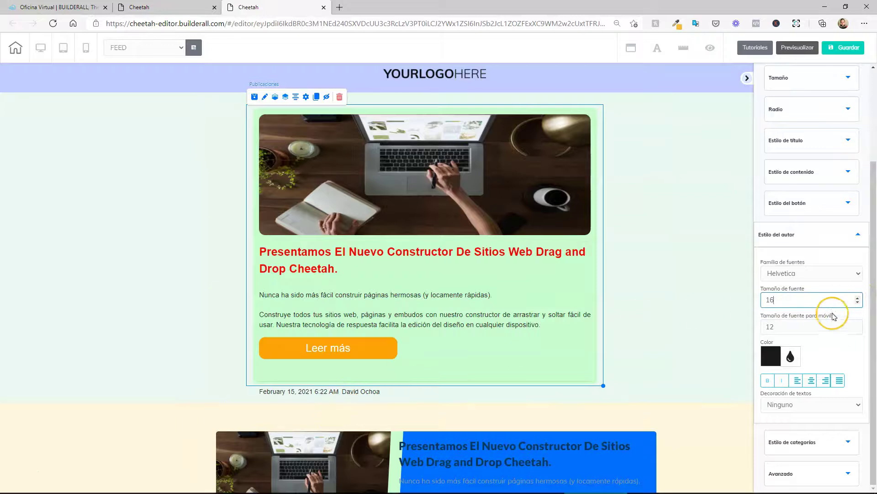
- Set the author style's mobile font size to 15 and its color to light red (FB6C6C)
{"action": "left_click", "coordinate": [858, 325]}
{"action": "left_click", "coordinate": [858, 324]}
{"action": "left_click", "coordinate": [858, 324]}
{"action": "left_click", "coordinate": [791, 356]}
{"action": "left_click", "coordinate": [819, 376]}
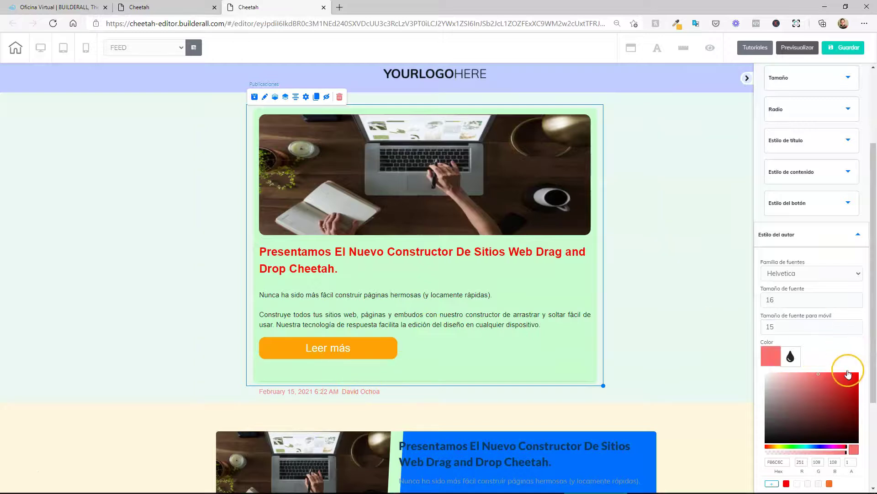
{"action": "scroll", "coordinate": [846, 372], "scroll_direction": "down", "scroll_amount": 3}
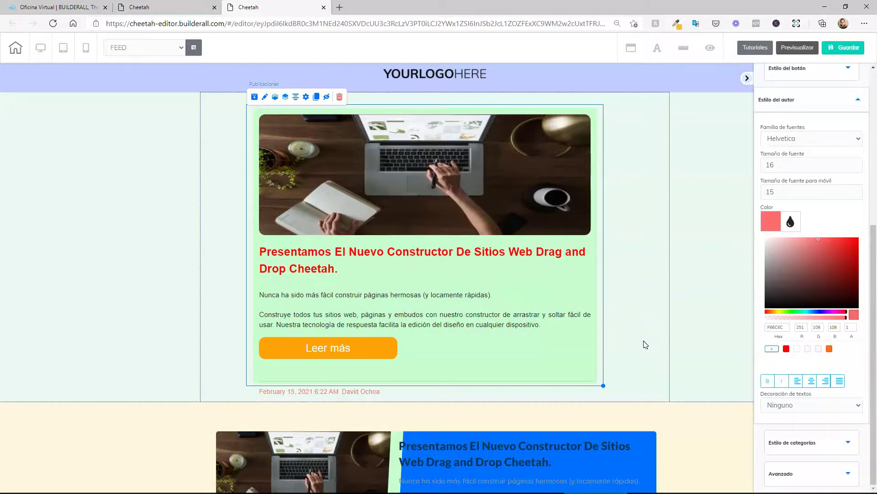
- Review the color and size settings of the upper posts element
{"action": "scroll", "coordinate": [772, 256], "scroll_direction": "up", "scroll_amount": 5}
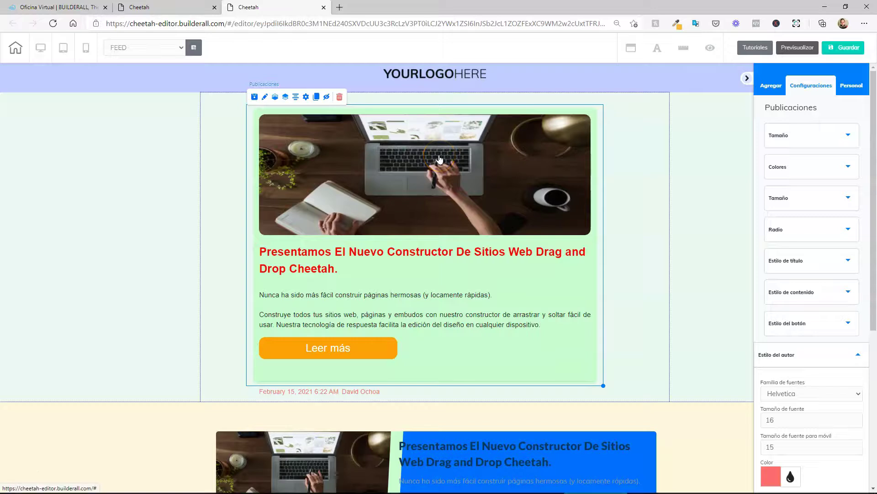
{"action": "left_click", "coordinate": [353, 326]}
{"action": "left_click", "coordinate": [820, 135]}
{"action": "left_click", "coordinate": [797, 209]}
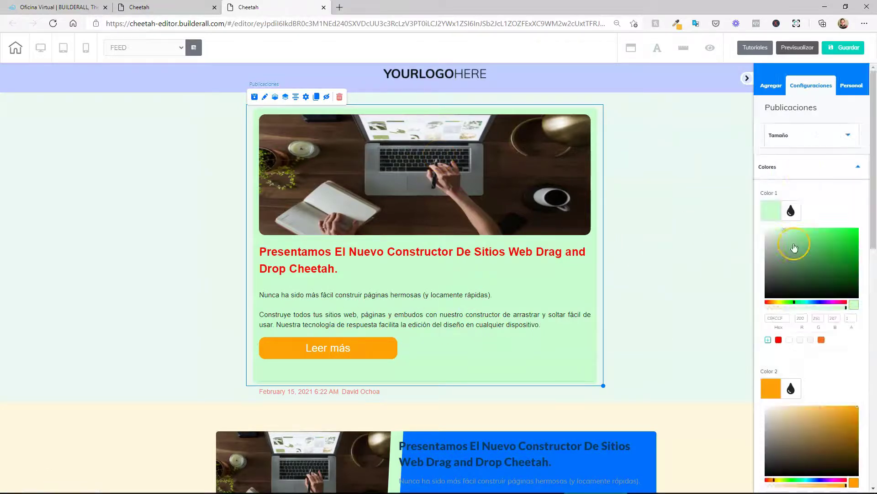
{"action": "scroll", "coordinate": [795, 240], "scroll_direction": "down", "scroll_amount": 10}
{"action": "scroll", "coordinate": [796, 239], "scroll_direction": "up", "scroll_amount": 8}
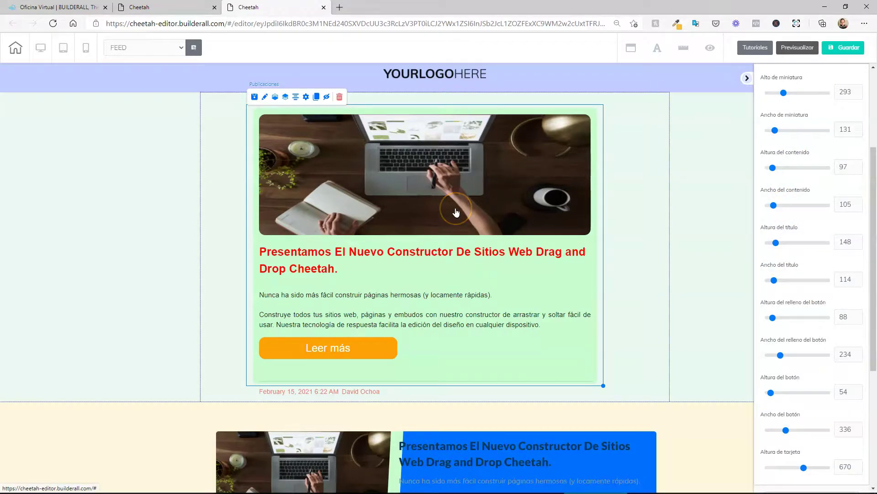
- Switch the upper posts element to the clean template and save the configuration
{"action": "left_click", "coordinate": [305, 98]}
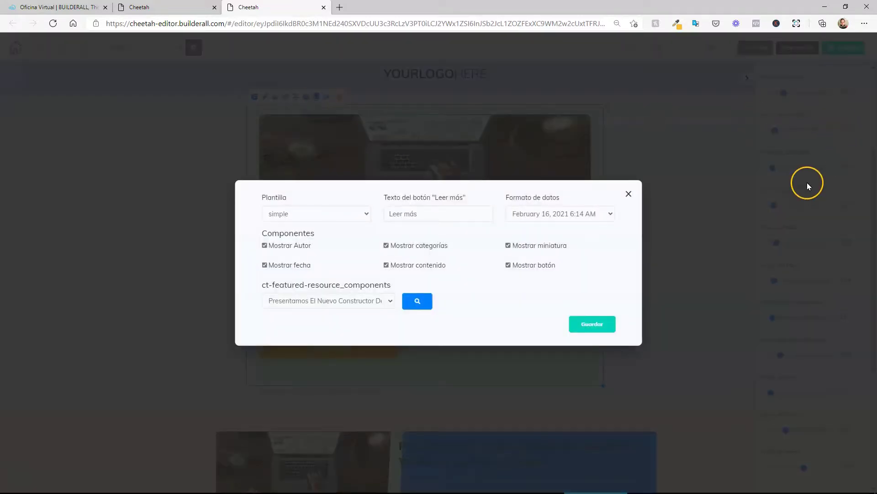
{"action": "left_click", "coordinate": [330, 213]}
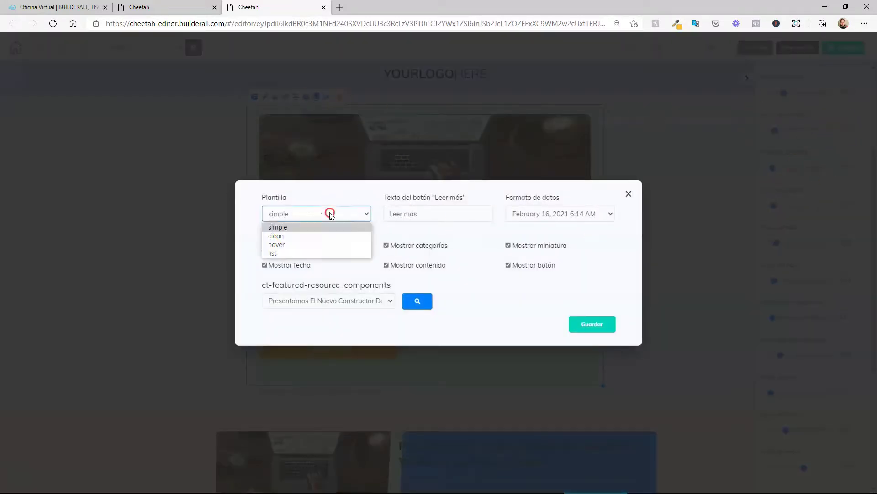
{"action": "left_click", "coordinate": [284, 236]}
{"action": "left_click", "coordinate": [593, 323]}
- Apply the hover template to the upper posts element and close its configuration dialog
{"action": "left_click", "coordinate": [304, 98]}
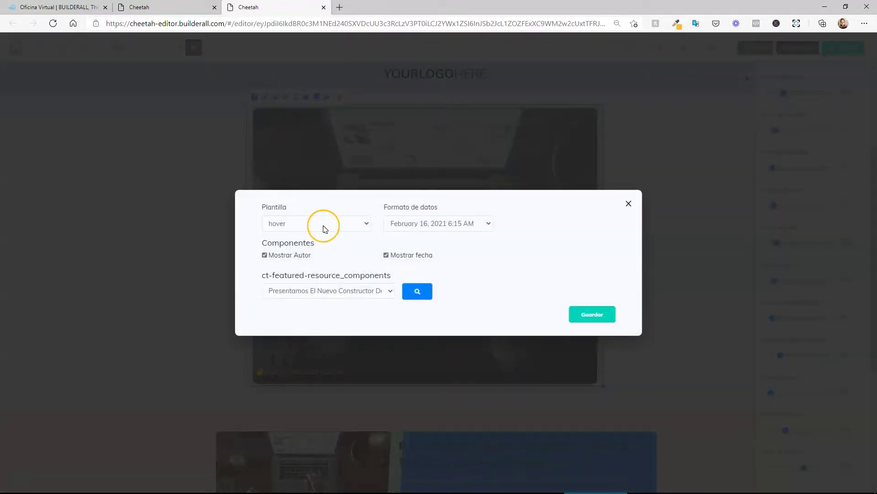
{"action": "left_click", "coordinate": [309, 222]}
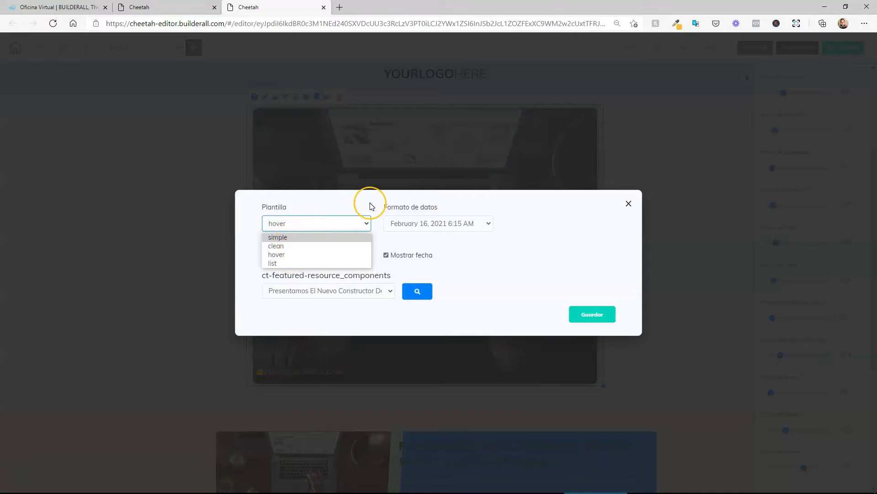
{"action": "key", "text": "Escape"}
{"action": "key", "text": "Escape"}
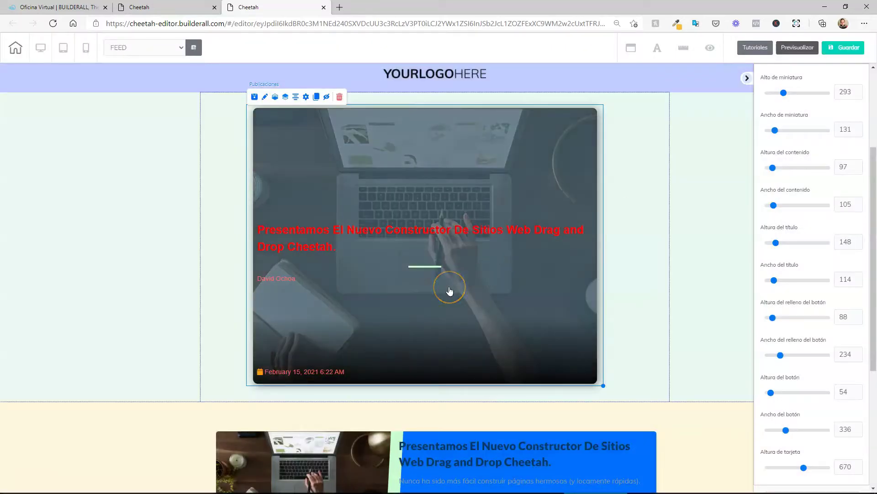